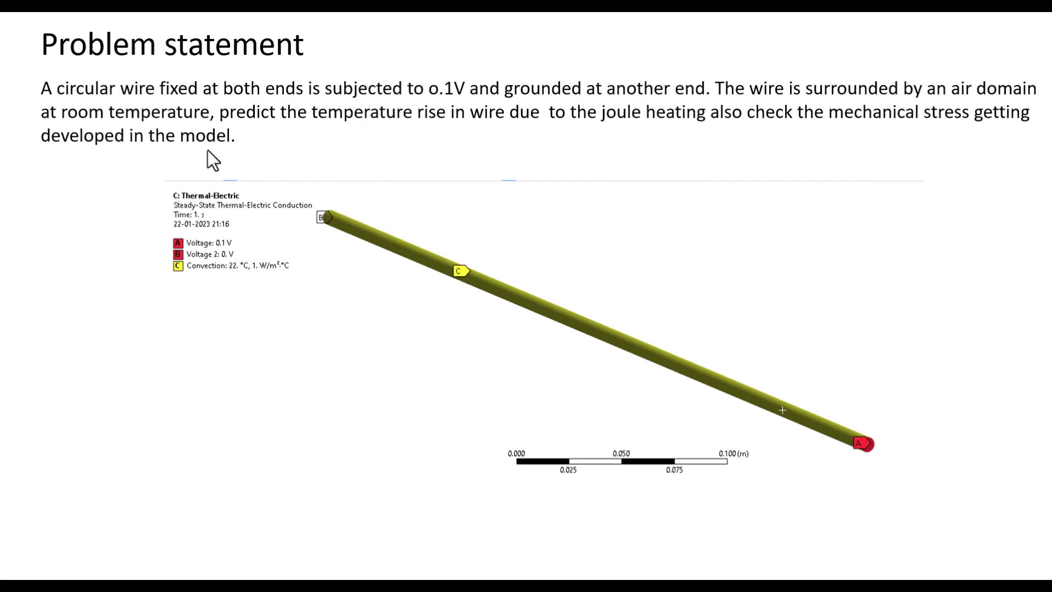
# End the slide show, switch to Workbench and add a Thermal-Electric system to the project schematic
pyautogui.press('Escape')
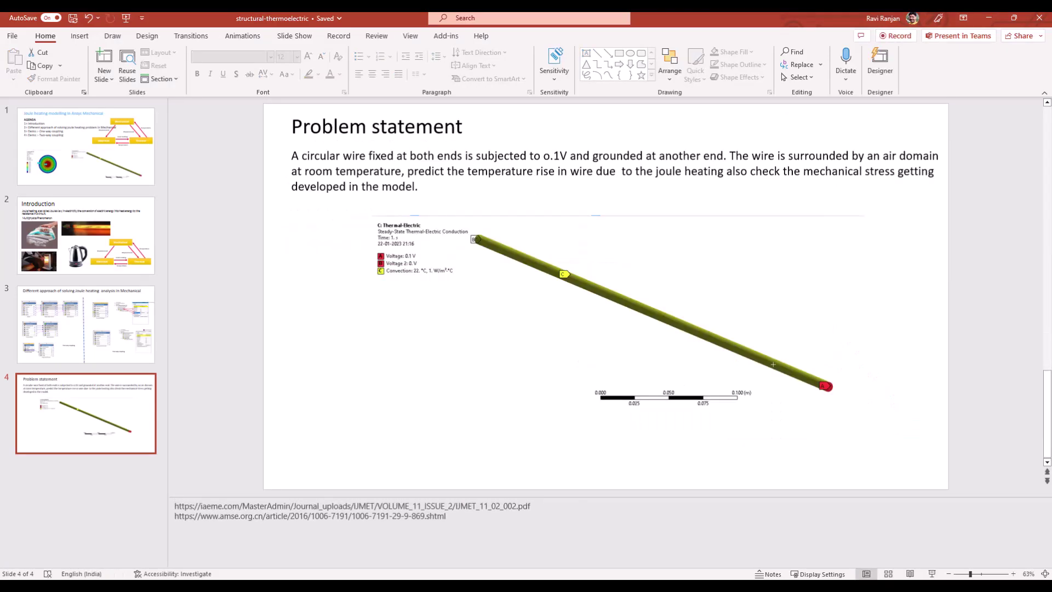
pyautogui.hotkey('alt', 'Tab')
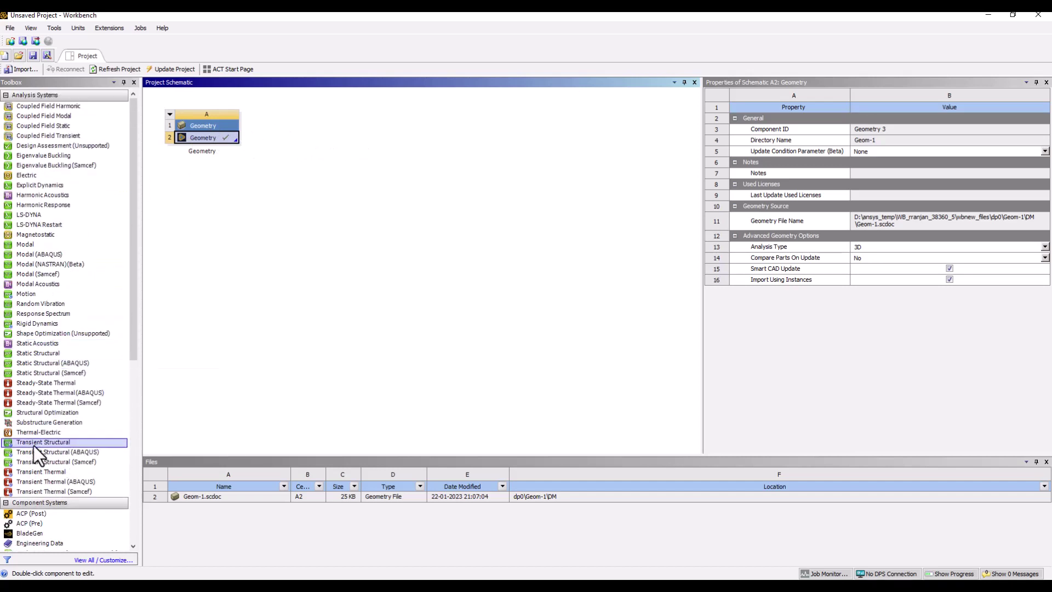
pyautogui.moveTo(37, 432); pyautogui.dragTo(301, 188)
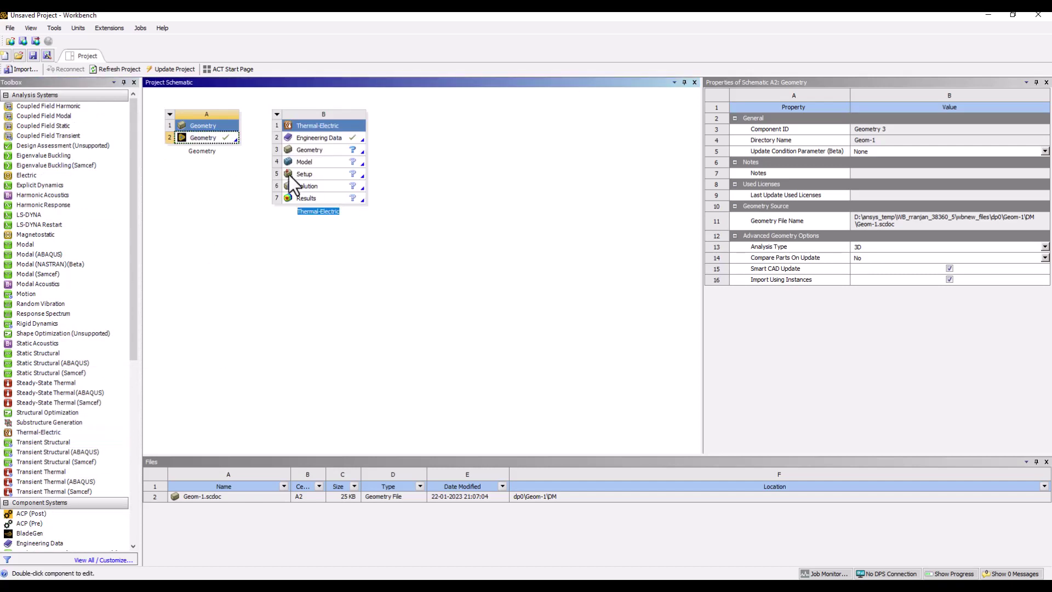
# Examine Structural Steel's isotropic resistivity in the Thermal-Electric system's engineering data and view the available material sources
pyautogui.doubleClick(328, 138)
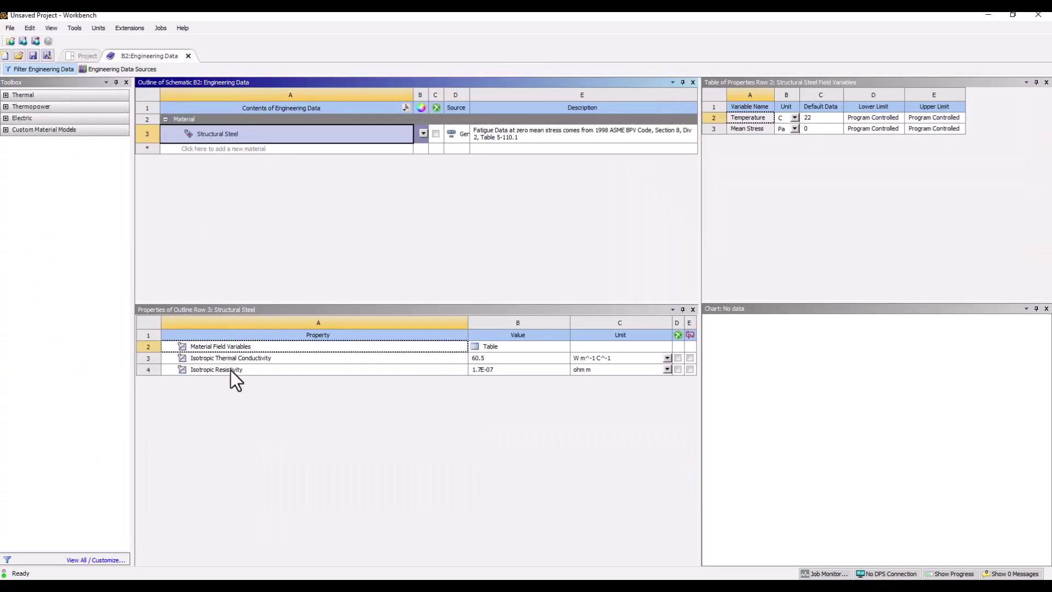
pyautogui.click(232, 370)
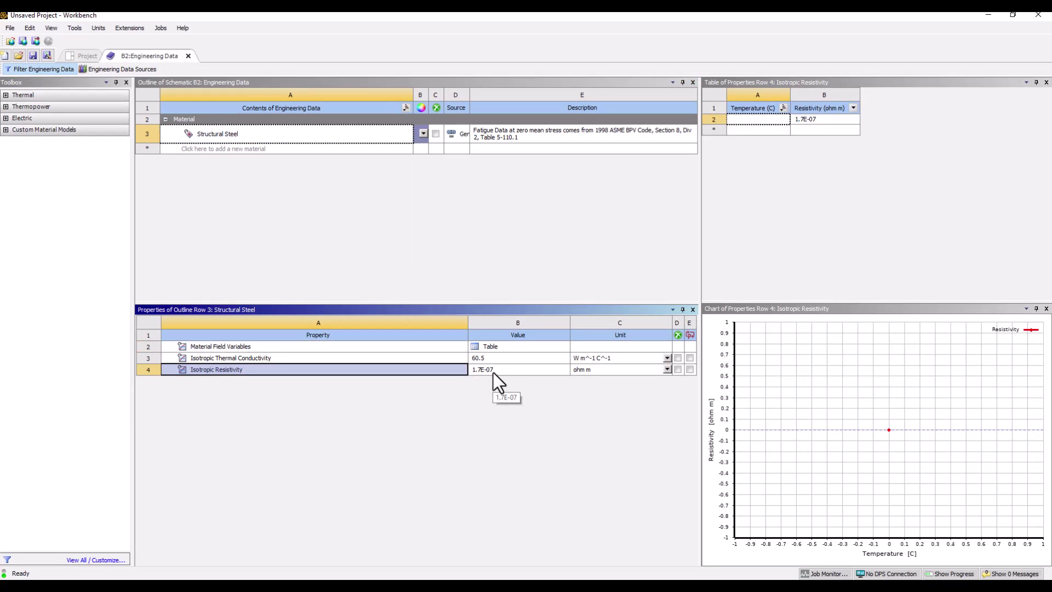
pyautogui.click(107, 70)
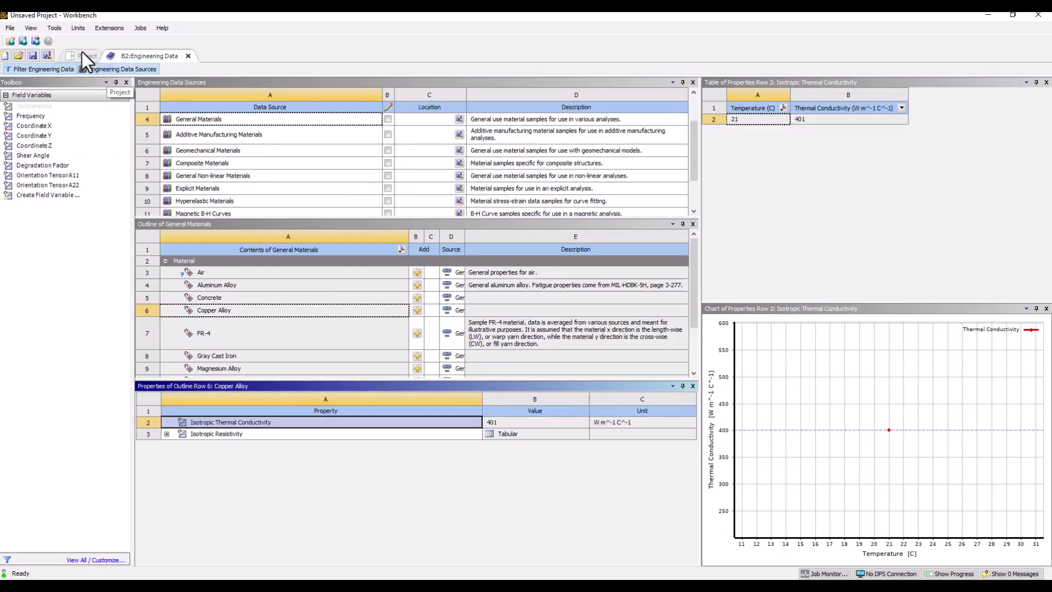
# Return to the project schematic and link the standalone Geometry component to the Thermal-Electric system's Geometry cell
pyautogui.click(87, 56)
pyautogui.moveTo(220, 138); pyautogui.dragTo(322, 150)
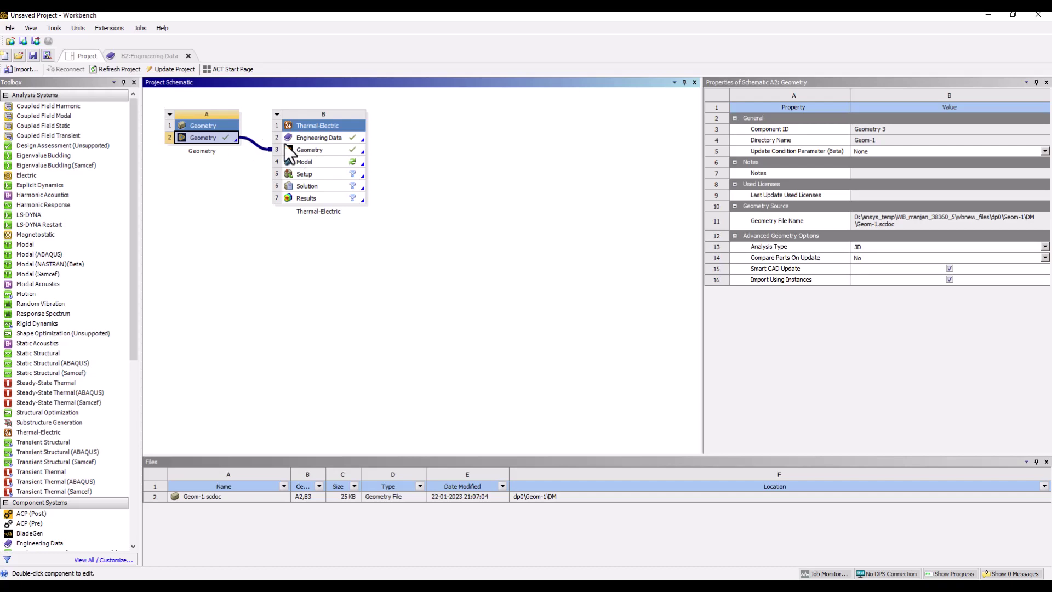
pyautogui.click(323, 164)
# Add Copper Alloy from General Materials to the Thermal-Electric engineering data and review its isotropic resistivity table
pyautogui.click(318, 140)
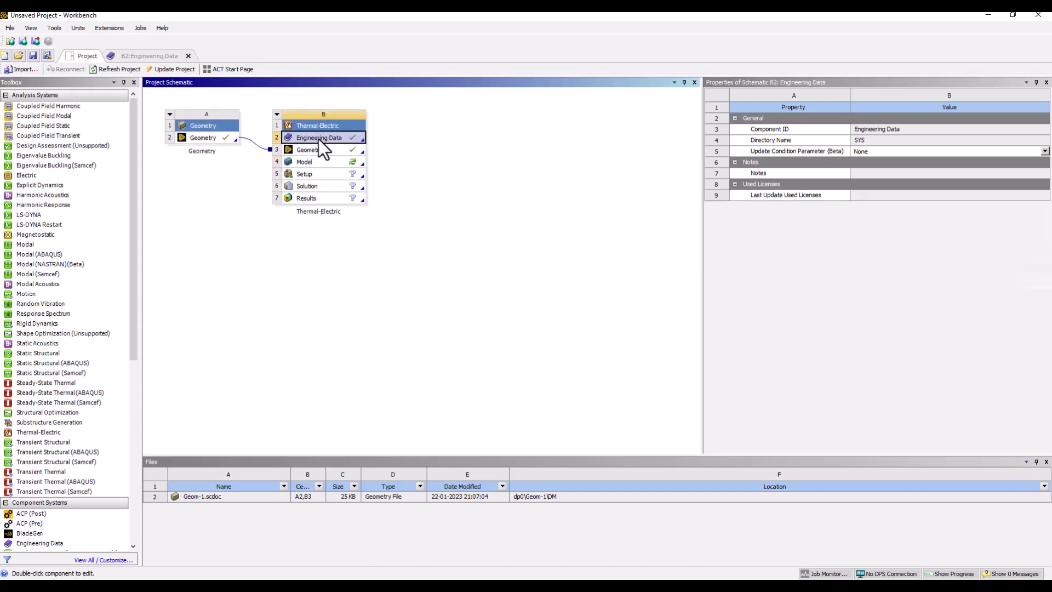
pyautogui.doubleClick(326, 140)
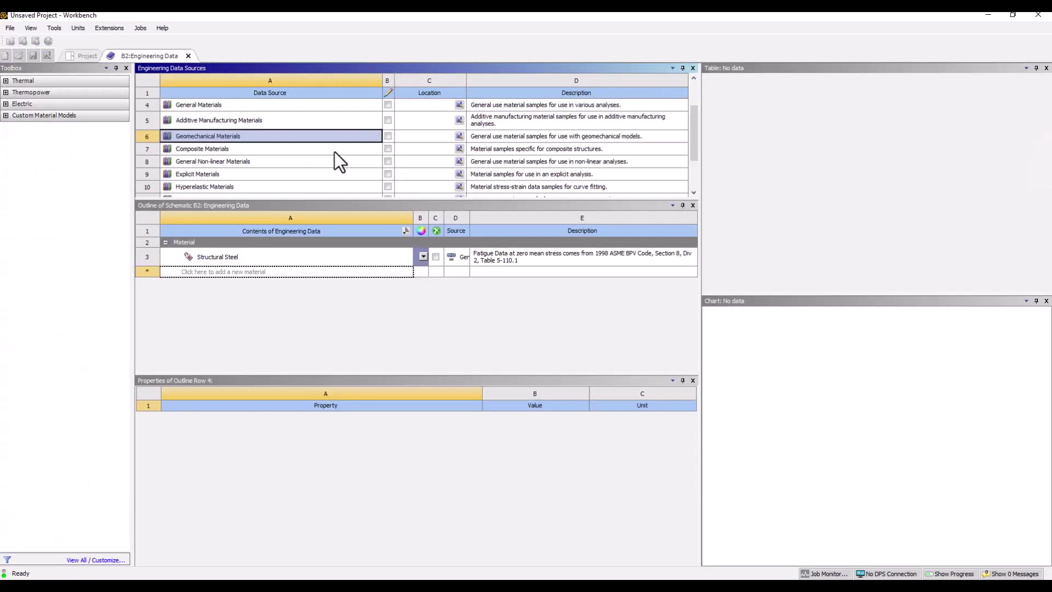
pyautogui.scroll(2, 214, 149)
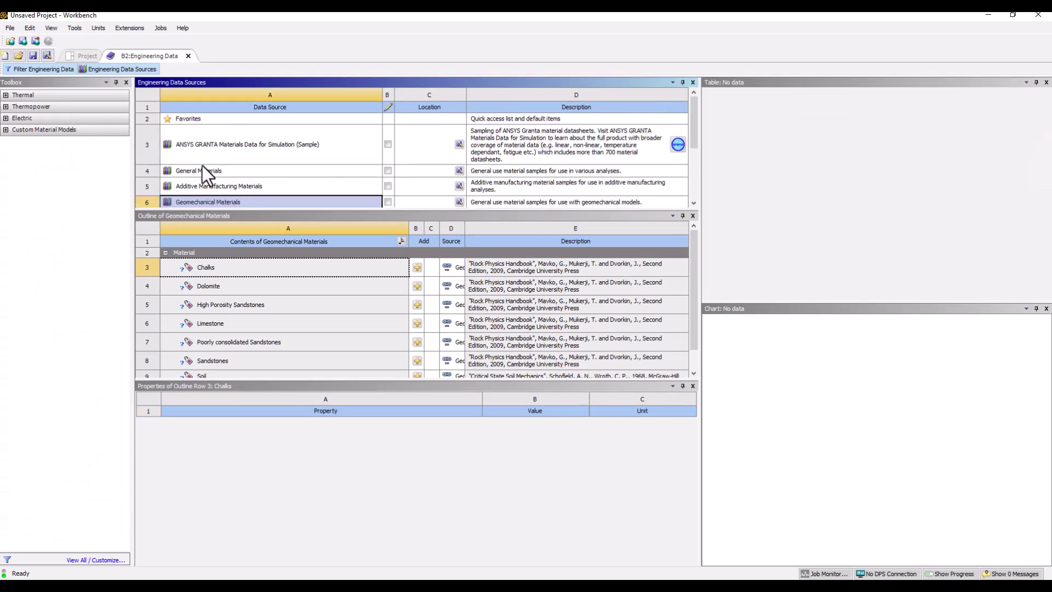
pyautogui.click(202, 170)
pyautogui.click(232, 302)
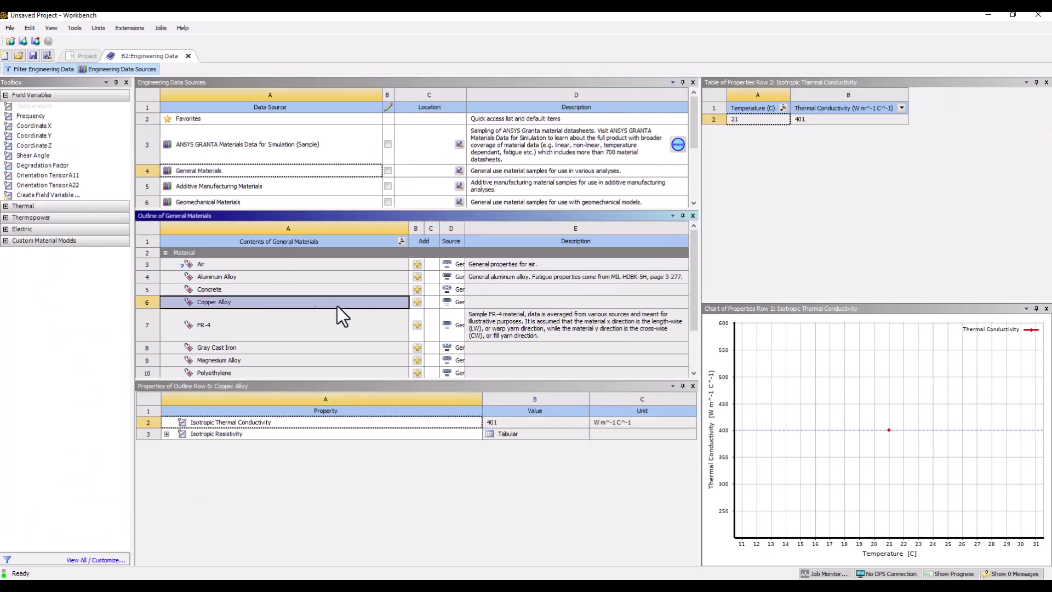
pyautogui.click(417, 302)
pyautogui.click(146, 70)
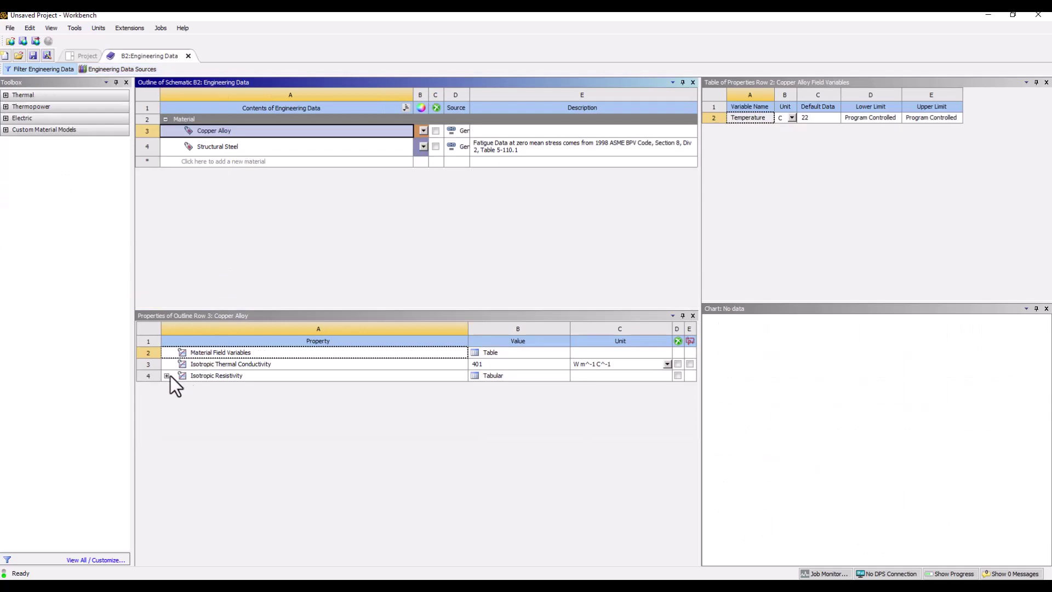
pyautogui.click(171, 376)
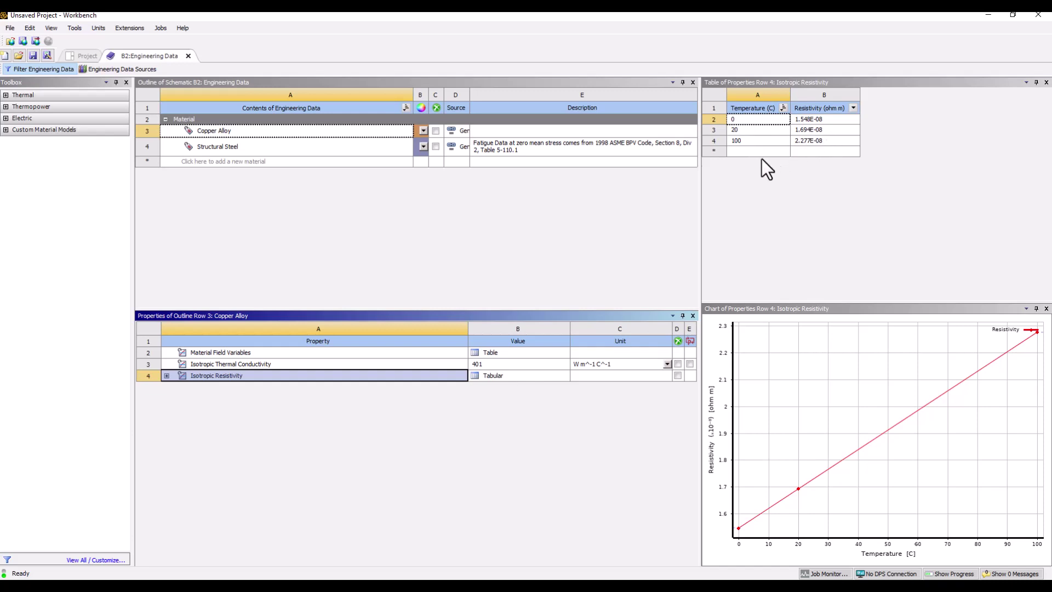
# Return to the project schematic and open the Thermal-Electric system's model for editing in Mechanical
pyautogui.click(85, 55)
pyautogui.click(320, 161)
pyautogui.rightClick(331, 164)
pyautogui.click(371, 171)
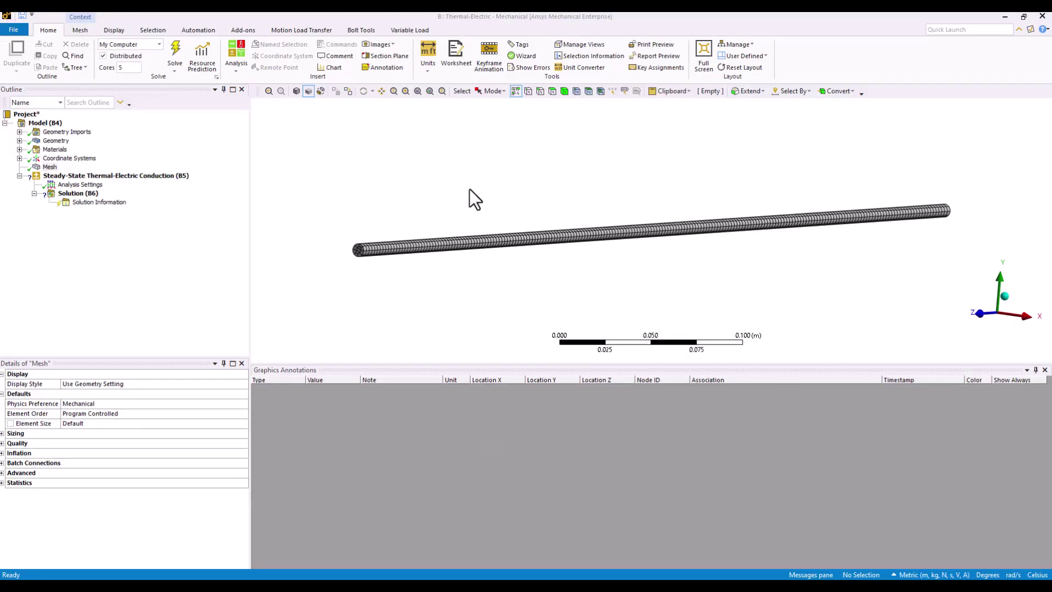
# Insert a voltage load of 0.1 V on one end face of the wire
pyautogui.moveTo(469, 189)
pyautogui.mouseDown(button='middle')
pyautogui.moveTo(439, 183)
pyautogui.moveTo(451, 186)
pyautogui.mouseUp(button='middle')
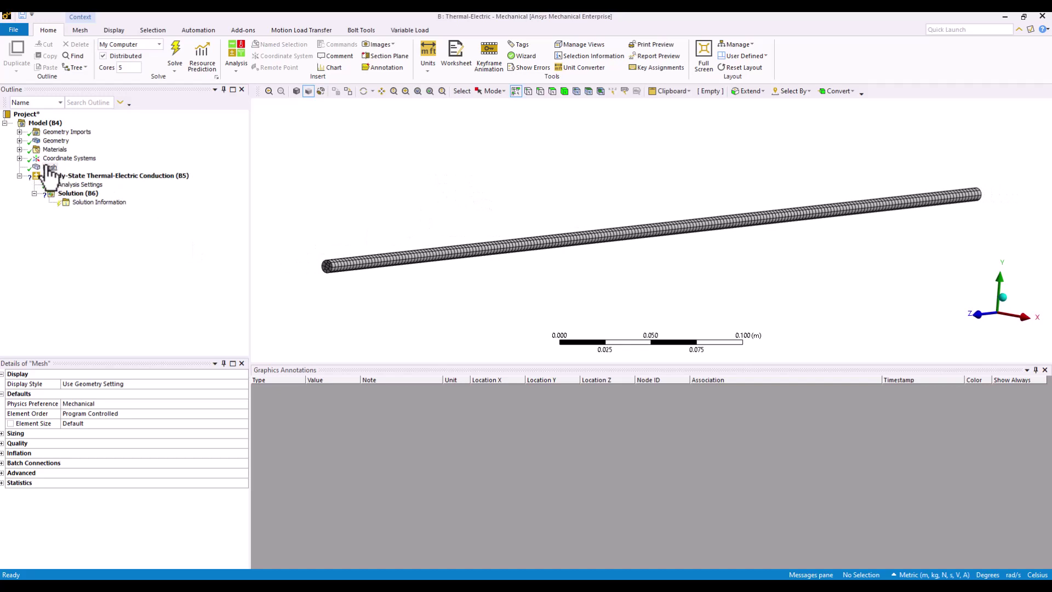
pyautogui.rightClick(94, 176)
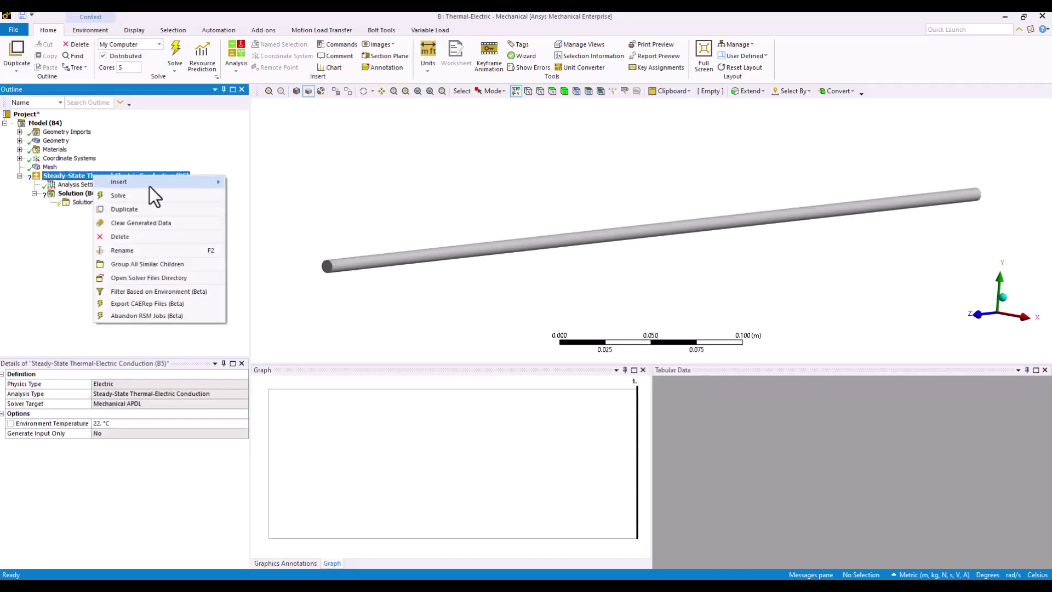
pyautogui.moveTo(164, 182)
pyautogui.click(63, 184)
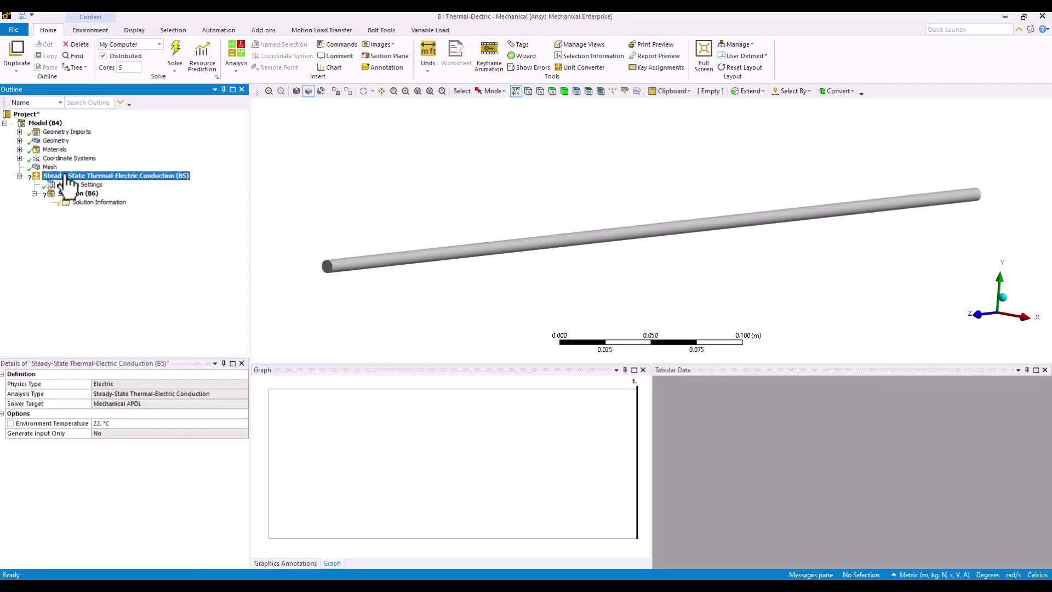
pyautogui.rightClick(67, 177)
pyautogui.moveTo(153, 184)
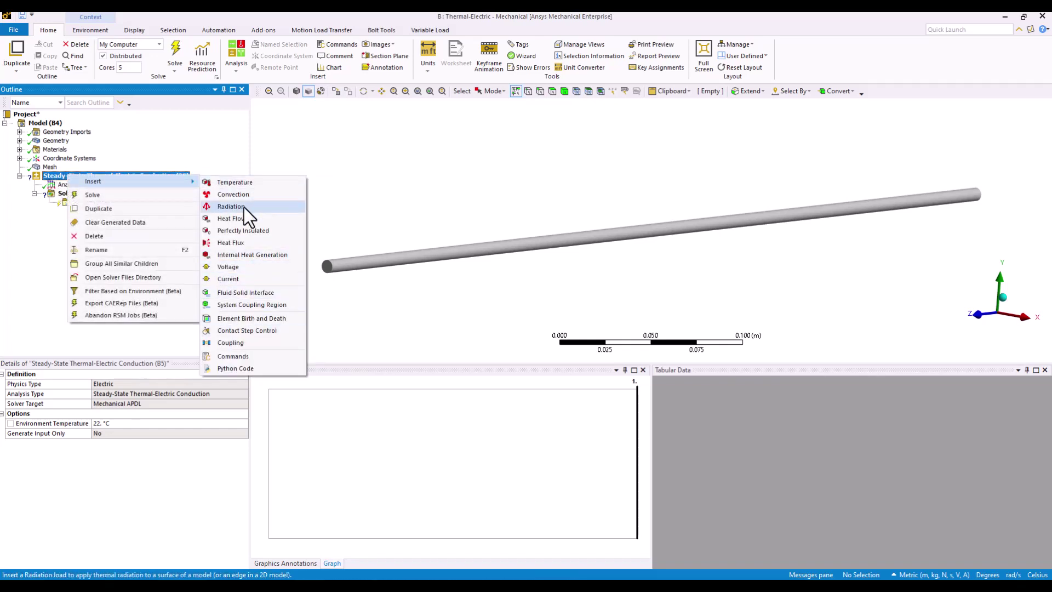
pyautogui.click(232, 269)
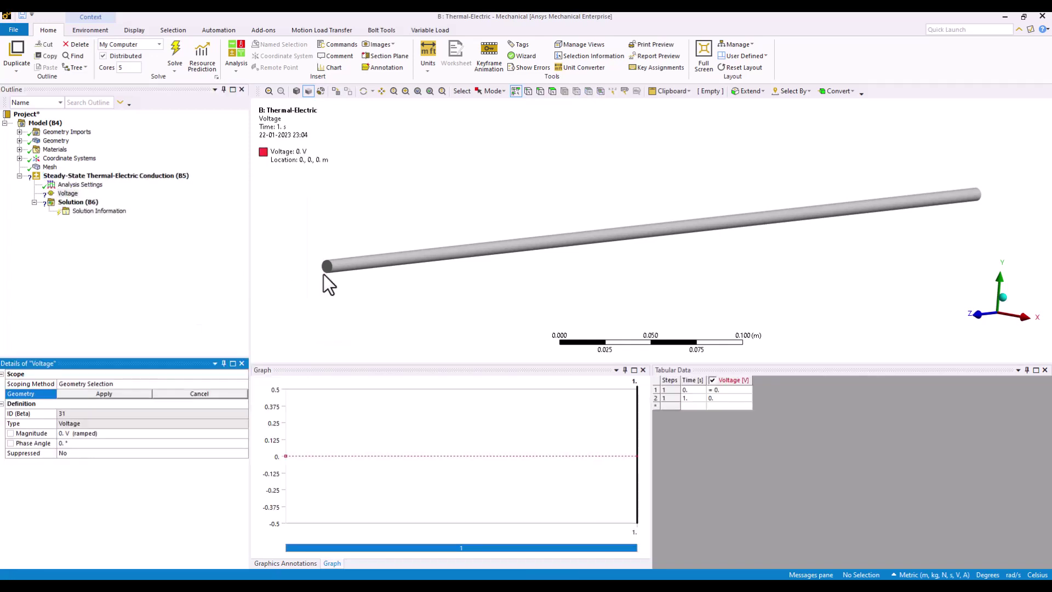
pyautogui.click(327, 266)
pyautogui.click(102, 394)
pyautogui.click(81, 434)
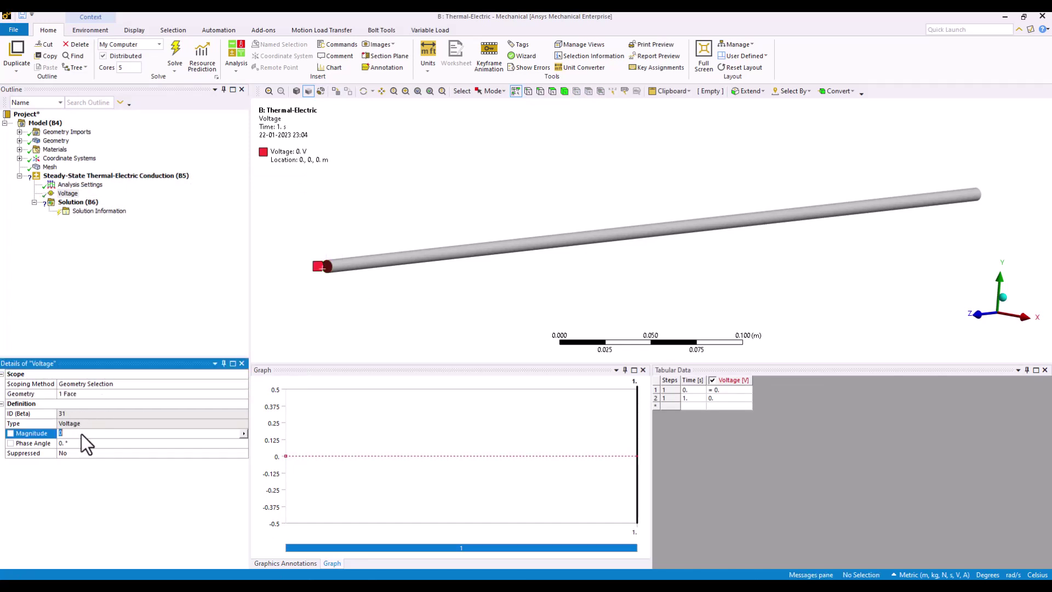
pyautogui.press('Return')
# Insert a second voltage load of 0 V on the wire's opposite end face to ground it
pyautogui.moveTo(552, 263); pyautogui.dragTo(606, 258, button='middle')
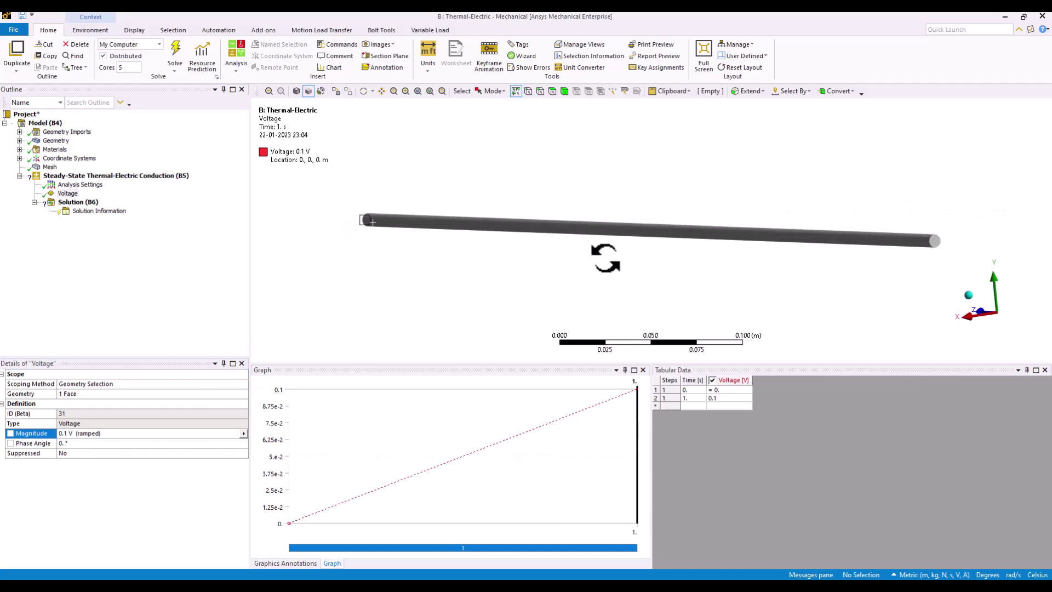
pyautogui.rightClick(105, 182)
pyautogui.moveTo(153, 186)
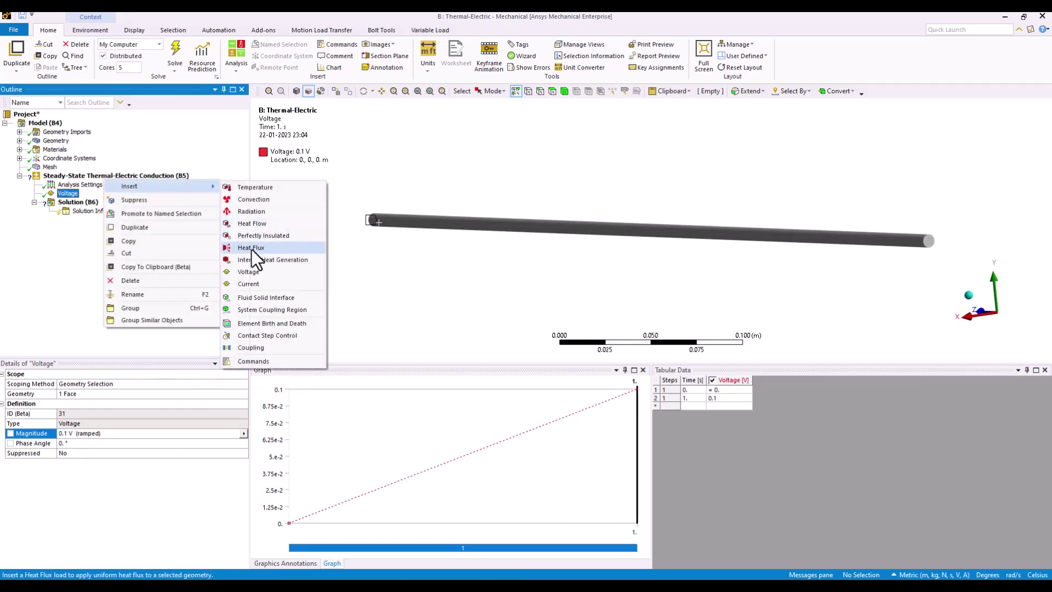
pyautogui.click(295, 270)
pyautogui.click(930, 242)
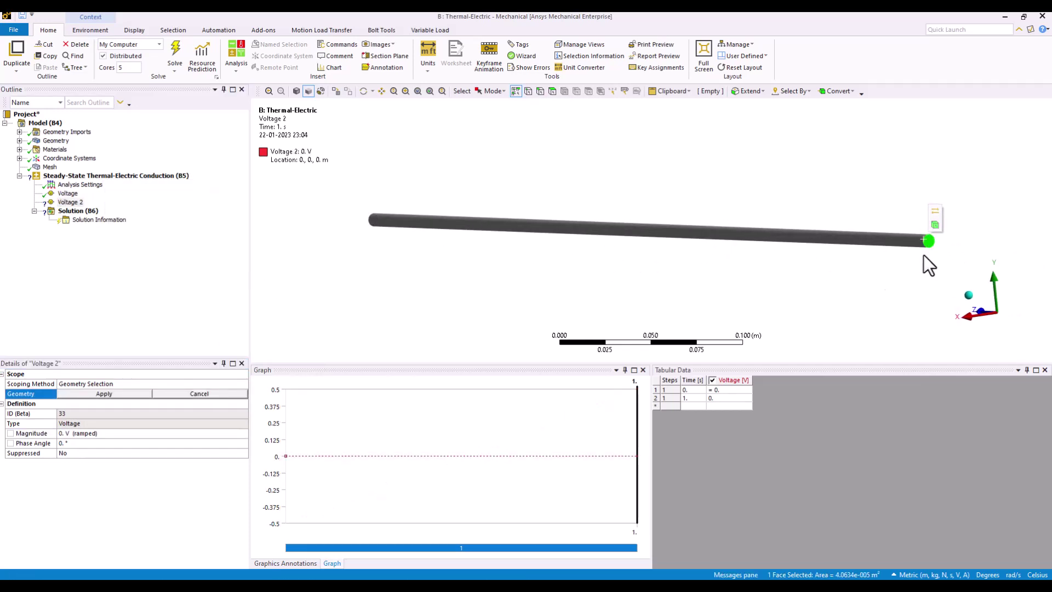
pyautogui.click(102, 394)
# Insert a convection load on the wire's cylindrical face with a film coefficient of 1 W/m²·°C
pyautogui.click(63, 176)
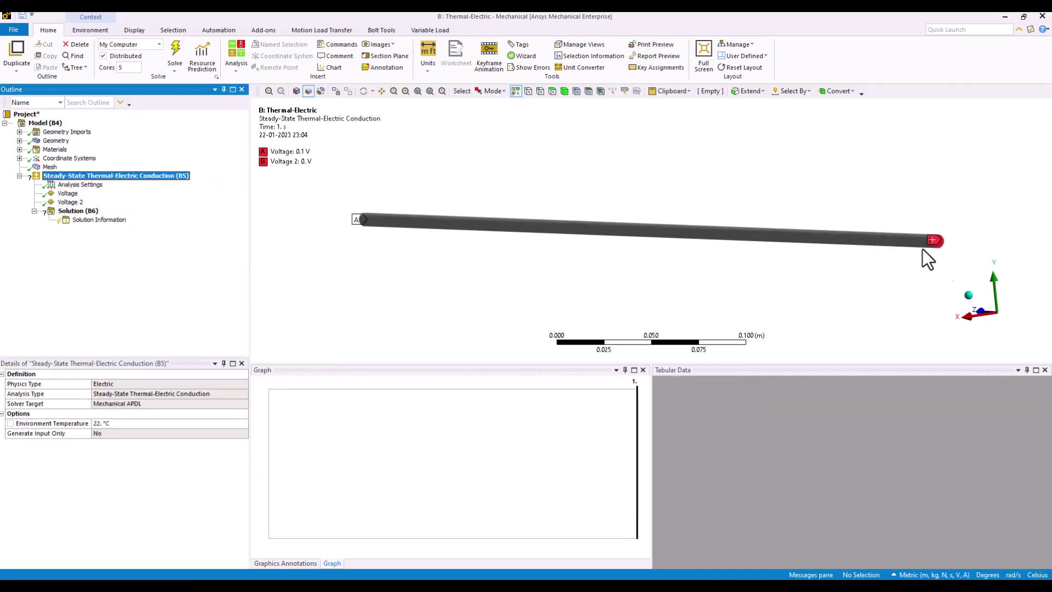
pyautogui.rightClick(126, 177)
pyautogui.moveTo(156, 182)
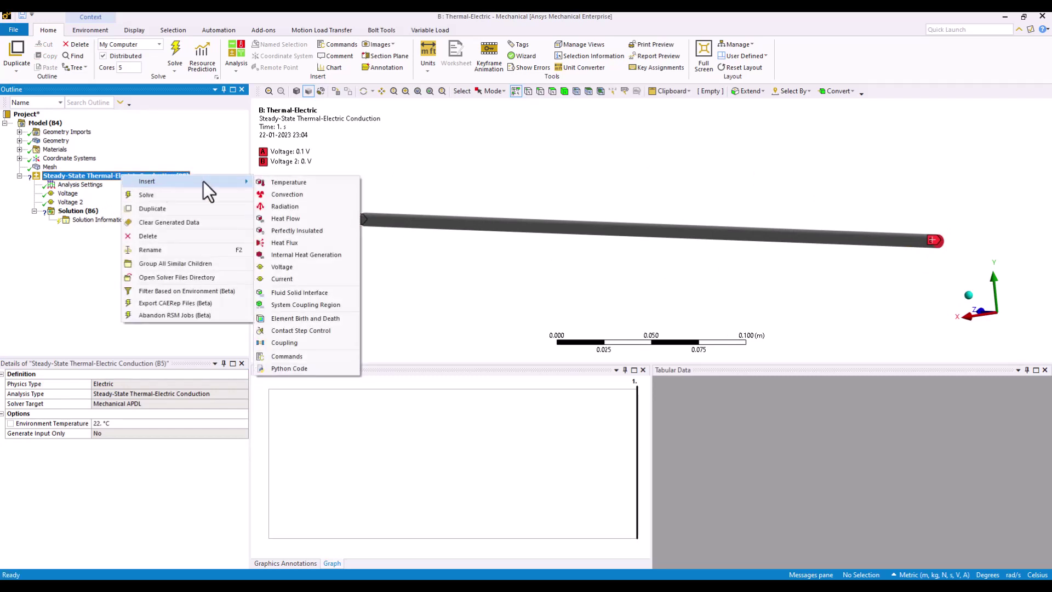
pyautogui.click(288, 196)
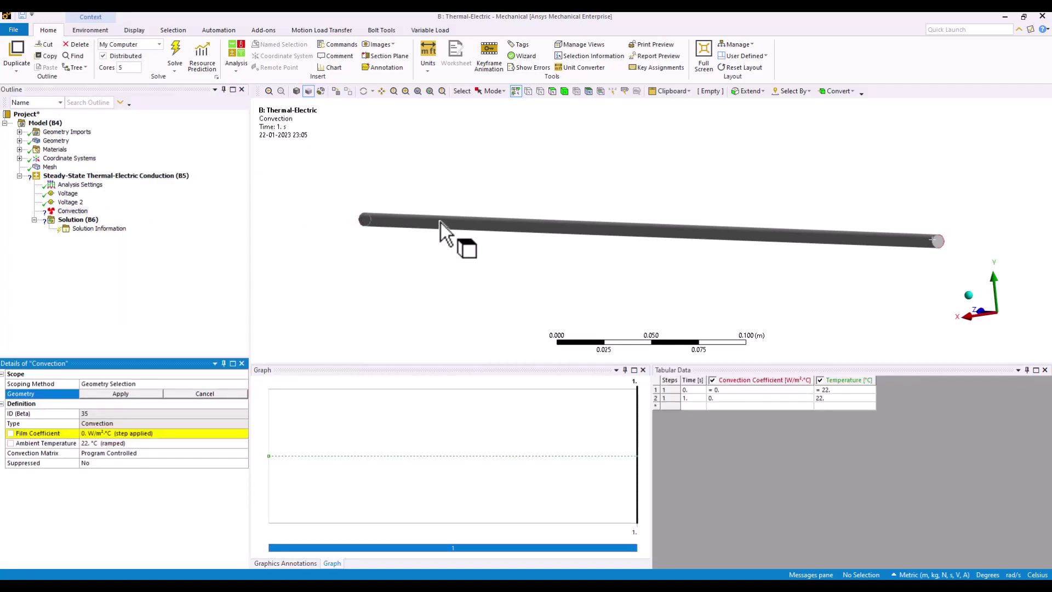
pyautogui.click(442, 223)
pyautogui.click(121, 393)
pyautogui.moveTo(466, 310); pyautogui.dragTo(751, 269, button='middle')
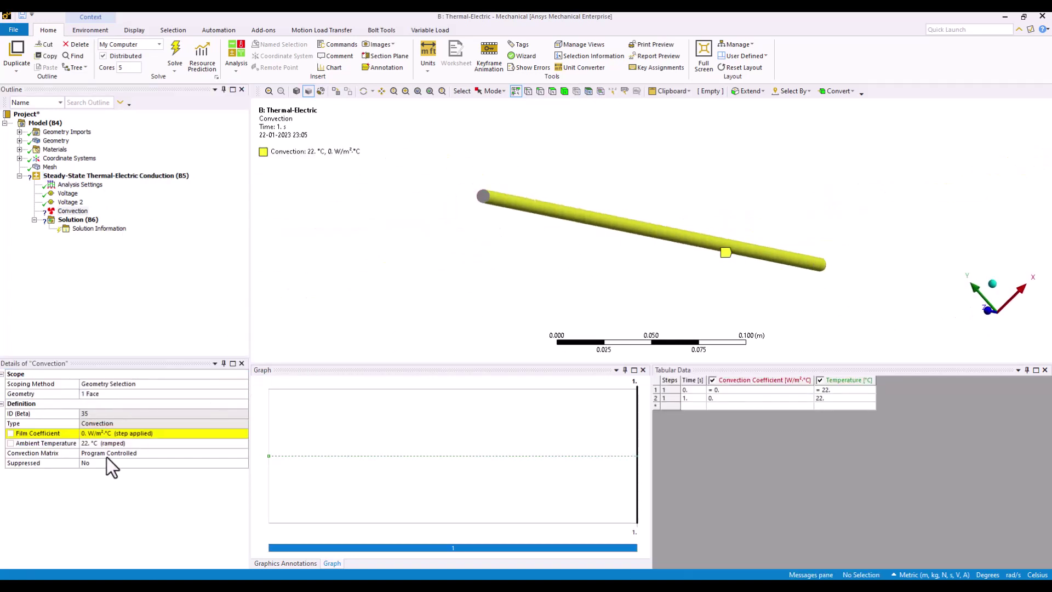
pyautogui.click(96, 433)
pyautogui.write('1')
pyautogui.press('Return')
# Turn on auto time stepping in the analysis settings, with initial and minimum substeps both set to 5
pyautogui.click(74, 187)
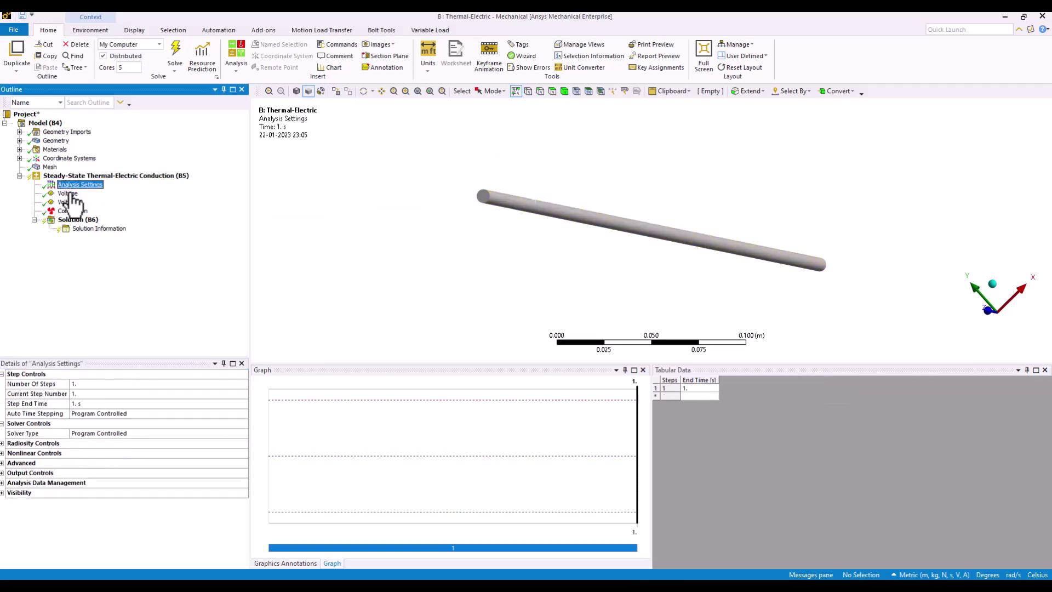
pyautogui.click(235, 413)
pyautogui.click(243, 413)
pyautogui.click(154, 434)
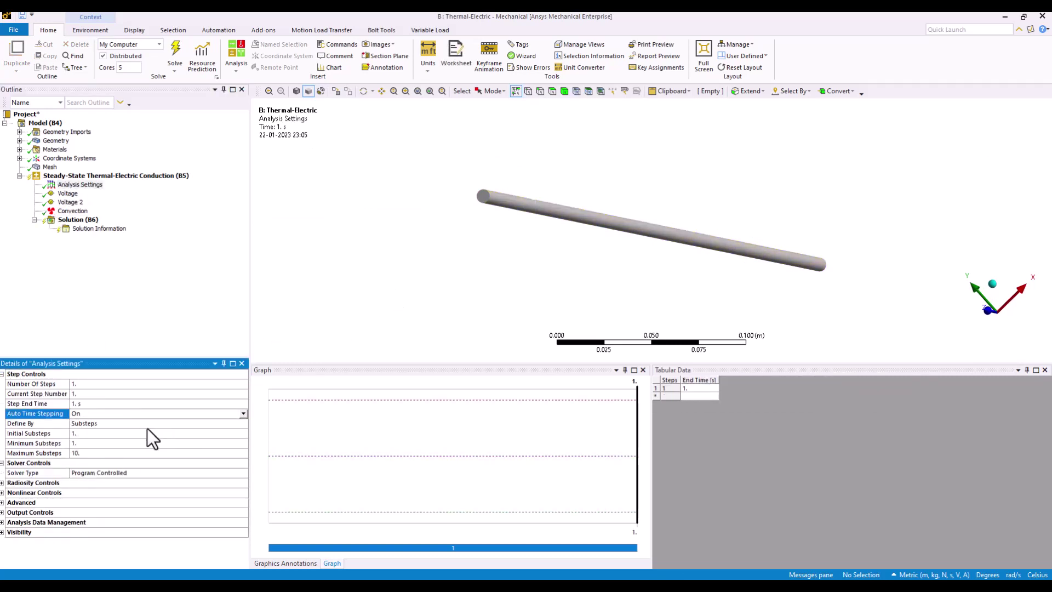
pyautogui.click(87, 434)
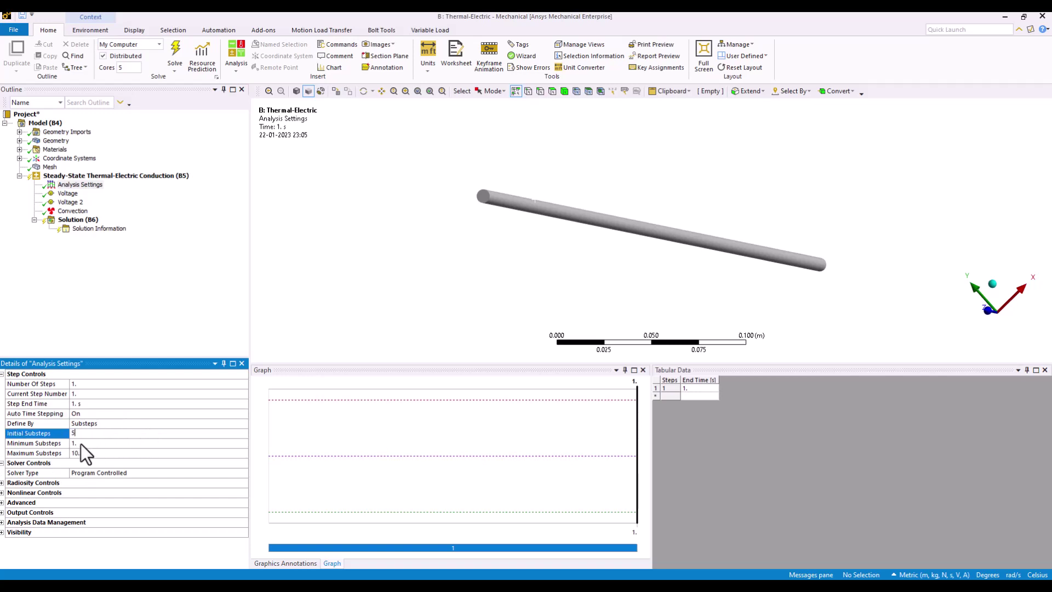
pyautogui.click(81, 443)
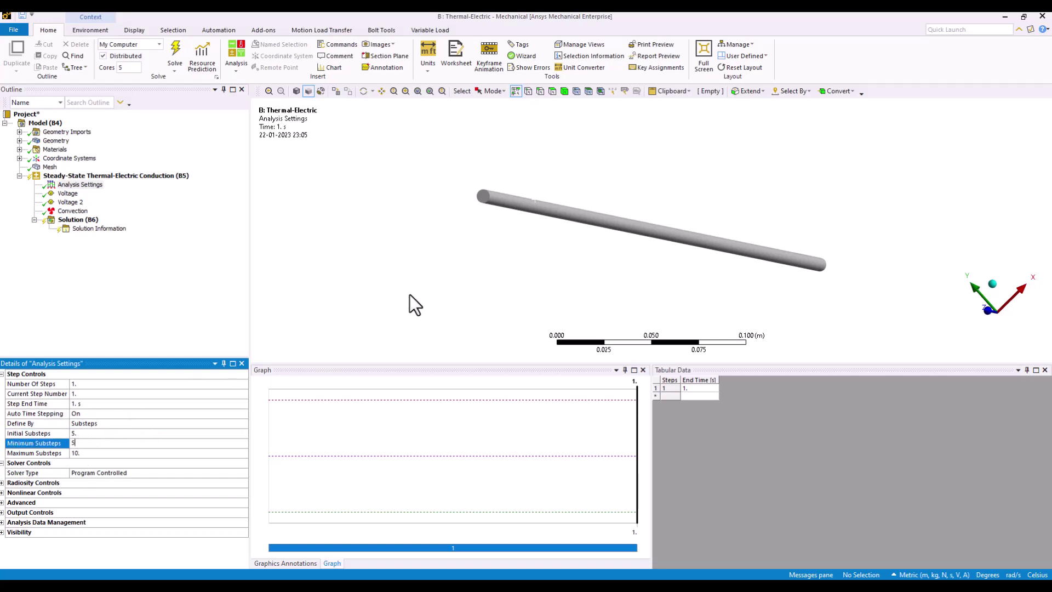
# Solve the steady-state thermal-electric conduction analysis
pyautogui.click(90, 176)
pyautogui.press('F5')
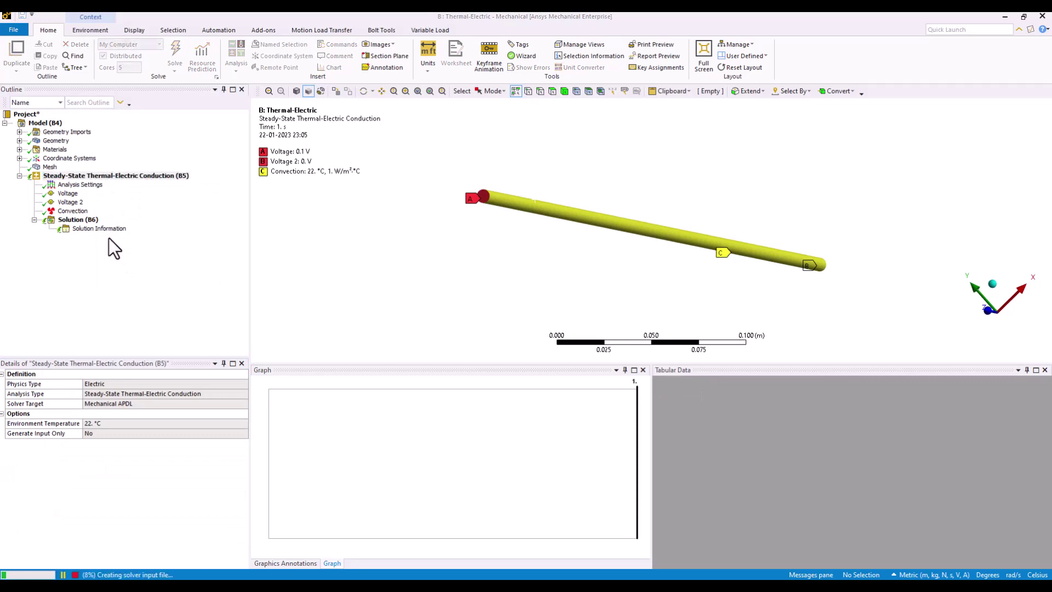
pyautogui.rightClick(125, 177)
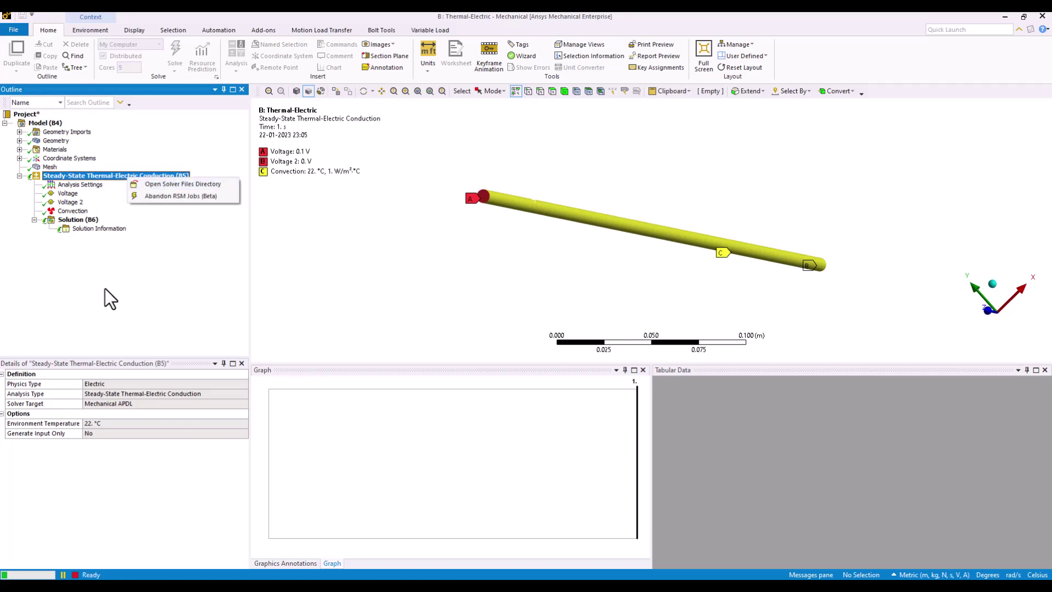
pyautogui.click(88, 30)
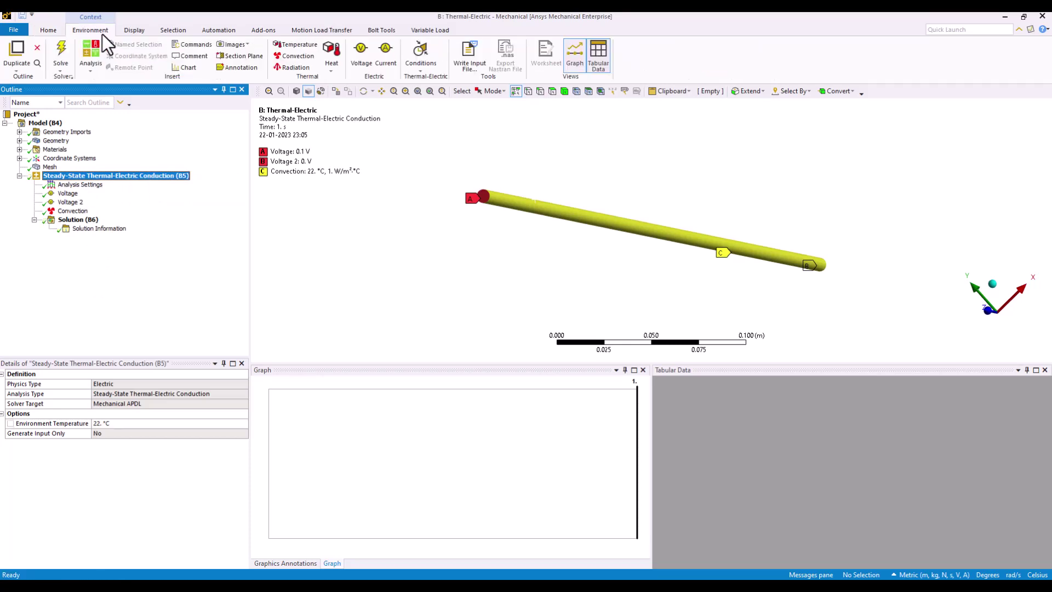
# Add an Electric Voltage result to the thermal-electric solution and evaluate it
pyautogui.click(71, 219)
pyautogui.rightClick(69, 220)
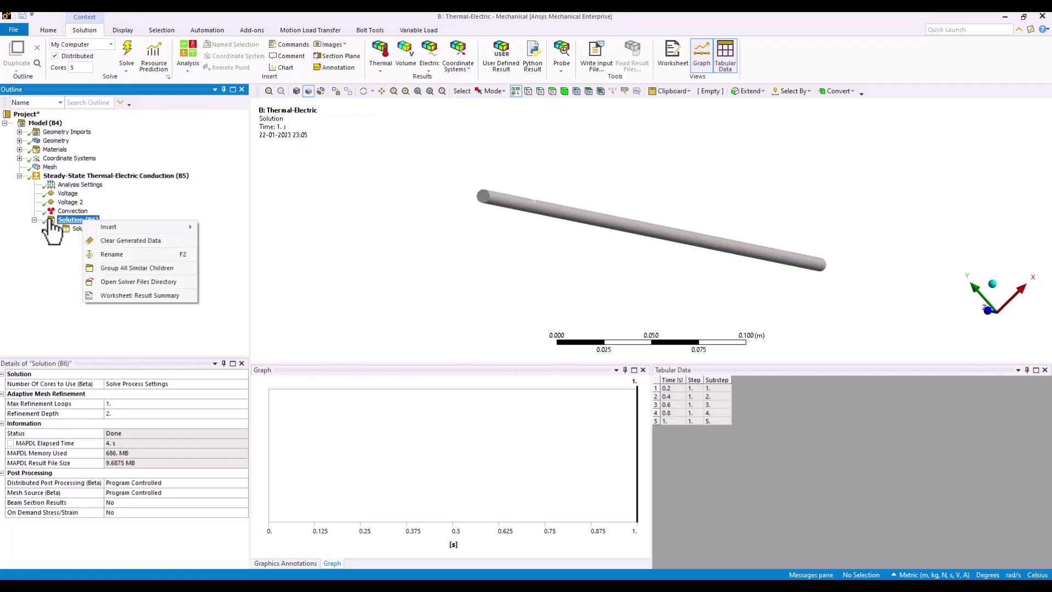
pyautogui.moveTo(139, 229)
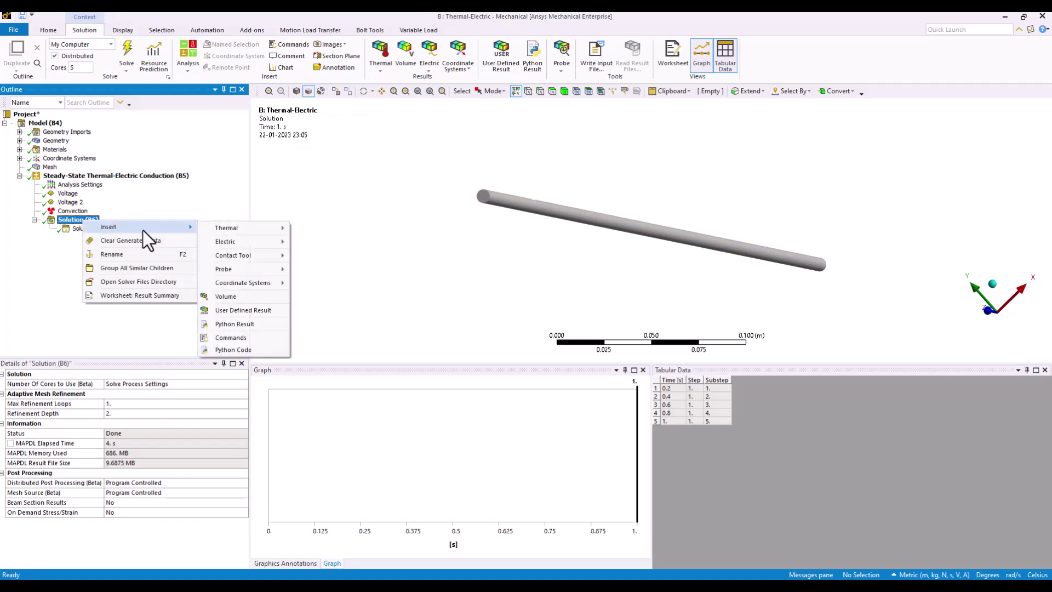
pyautogui.moveTo(239, 229)
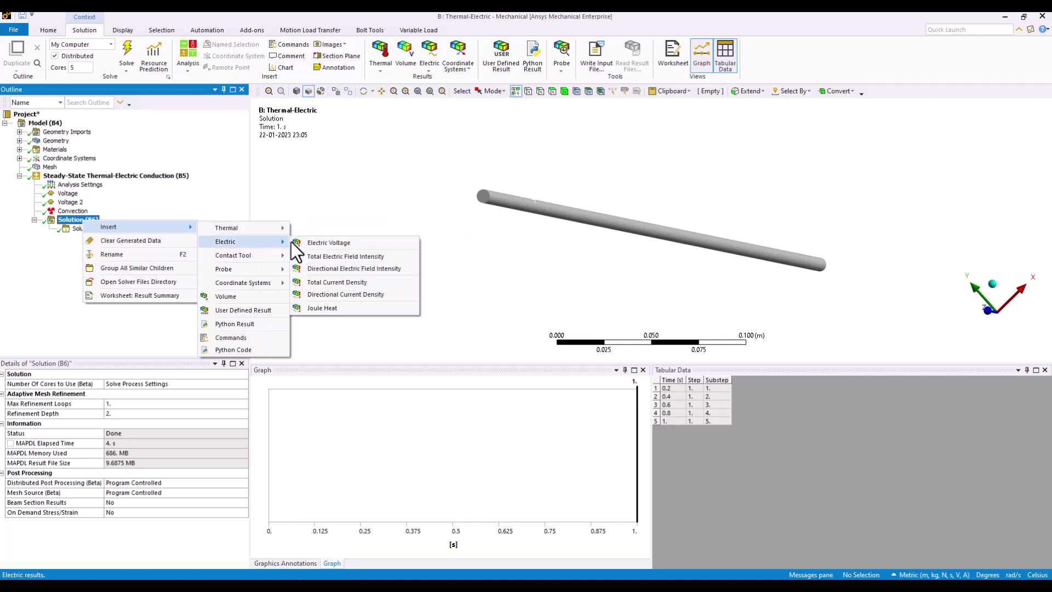
pyautogui.click(337, 243)
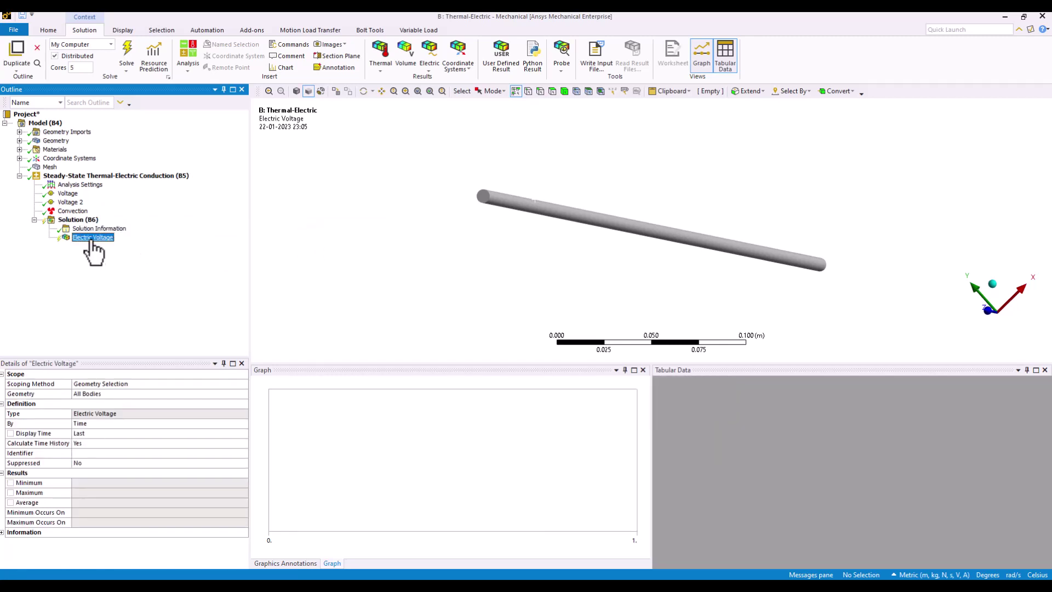
pyautogui.rightClick(92, 241)
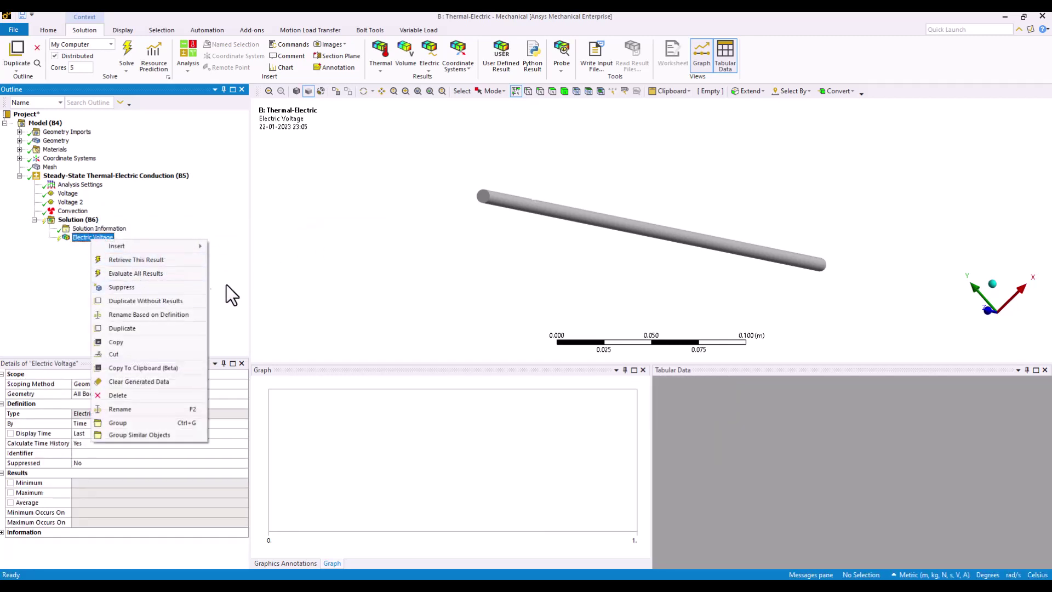
pyautogui.click(150, 273)
pyautogui.moveTo(493, 258); pyautogui.dragTo(430, 254)
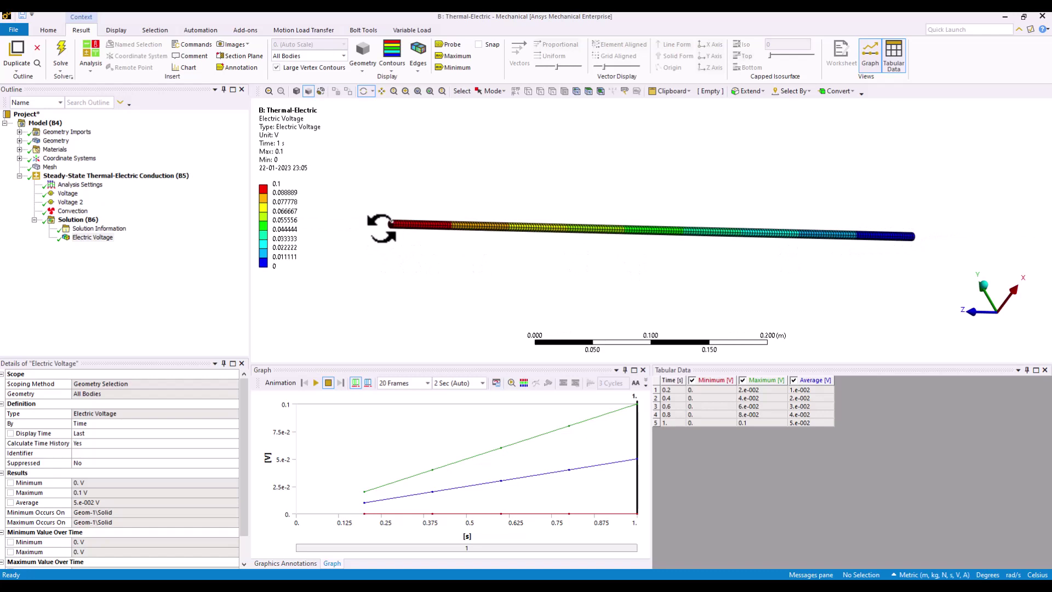
# Add a Temperature result to the thermal-electric solution, evaluate it and adjust its contour legend
pyautogui.click(74, 219)
pyautogui.rightClick(77, 220)
pyautogui.moveTo(250, 225)
pyautogui.click(322, 228)
pyautogui.rightClick(89, 247)
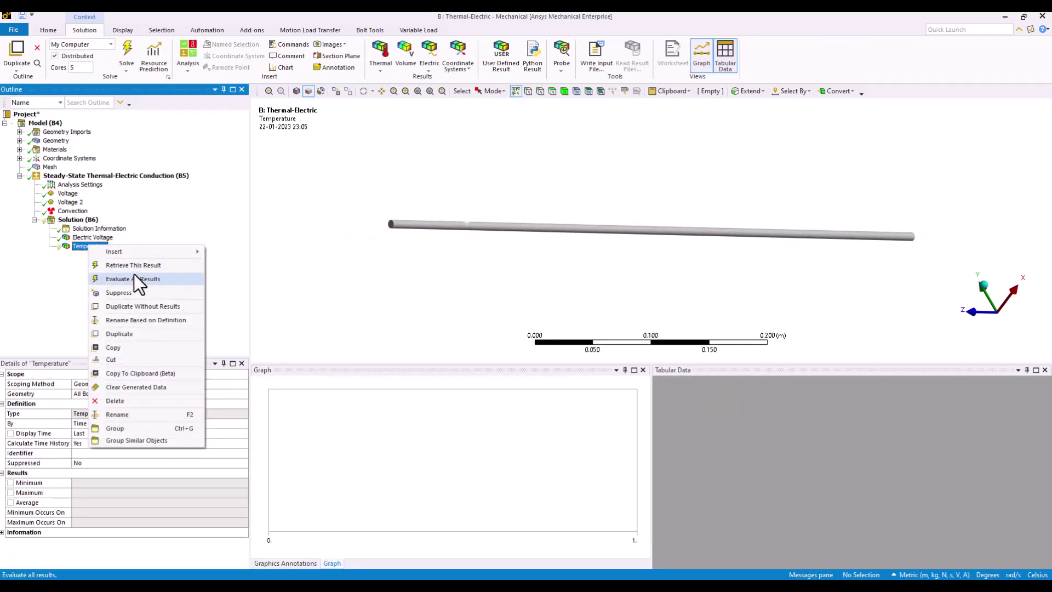
pyautogui.click(134, 278)
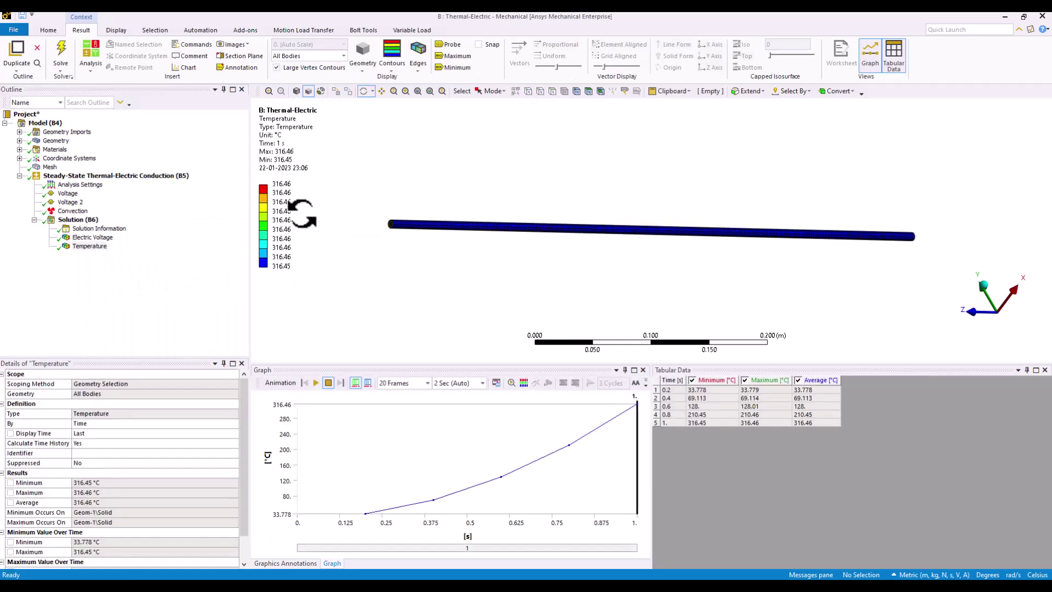
pyautogui.rightClick(287, 187)
pyautogui.click(343, 391)
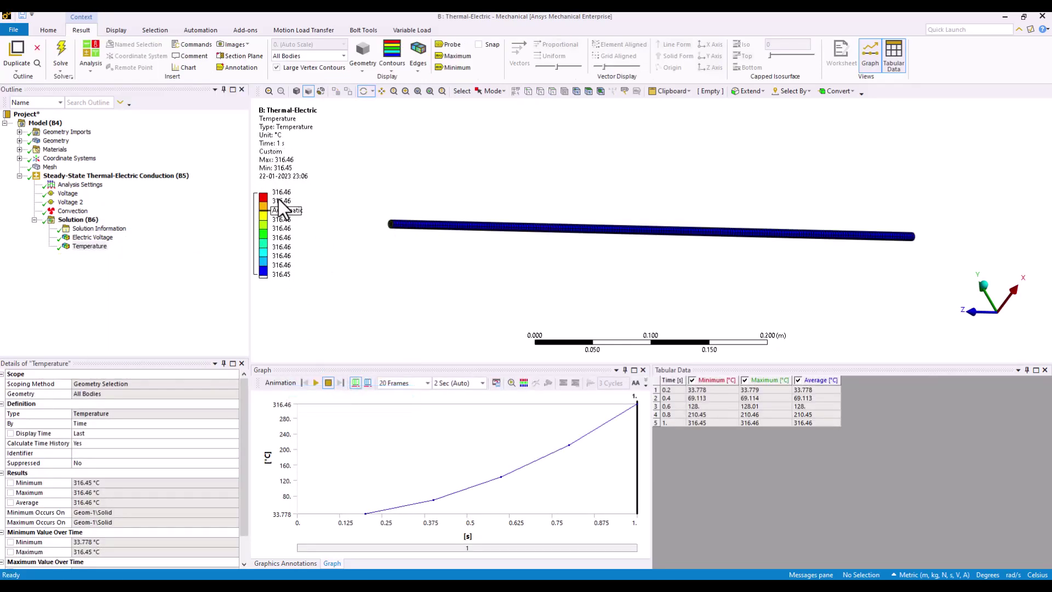
# Add a Joule Heat result to the thermal-electric solution, evaluate it and inspect its distribution along the wire
pyautogui.rightClick(86, 220)
pyautogui.moveTo(262, 245)
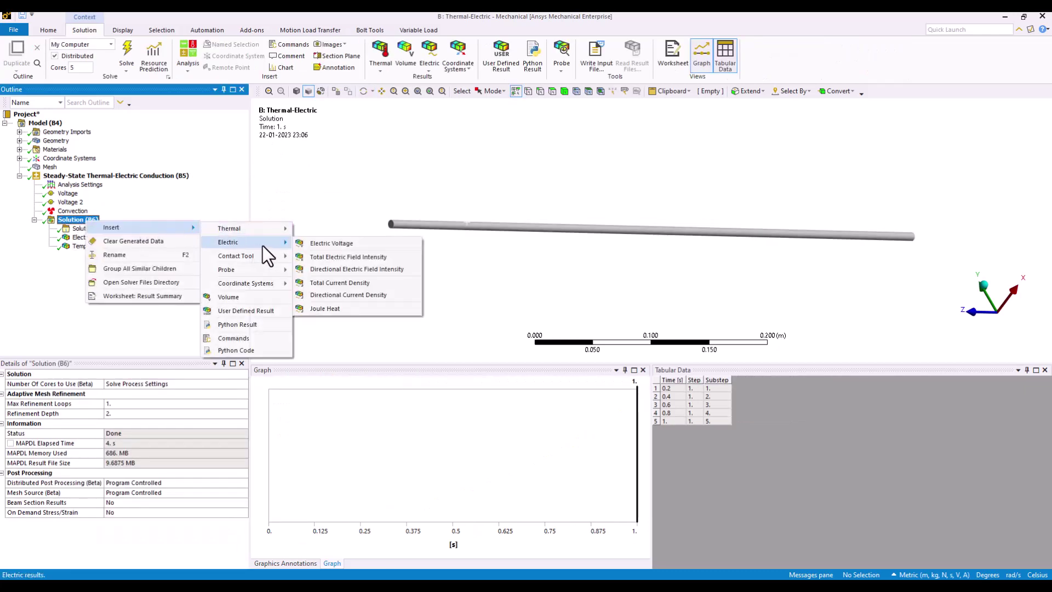
pyautogui.click(325, 308)
pyautogui.rightClick(86, 256)
pyautogui.click(131, 284)
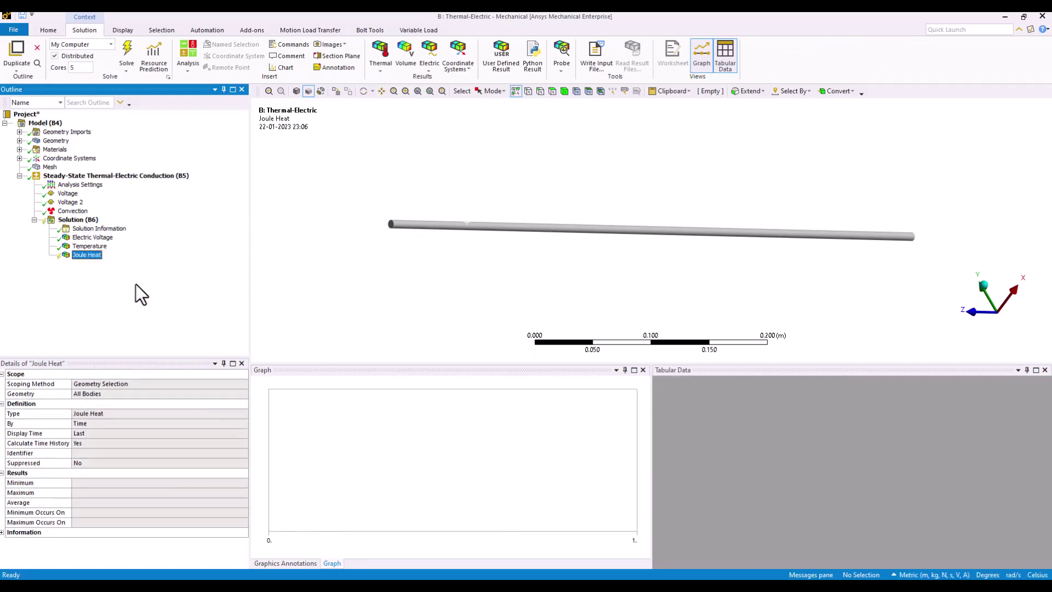
pyautogui.scroll(-2, 393, 266)
pyautogui.moveTo(423, 266); pyautogui.dragTo(264, 264)
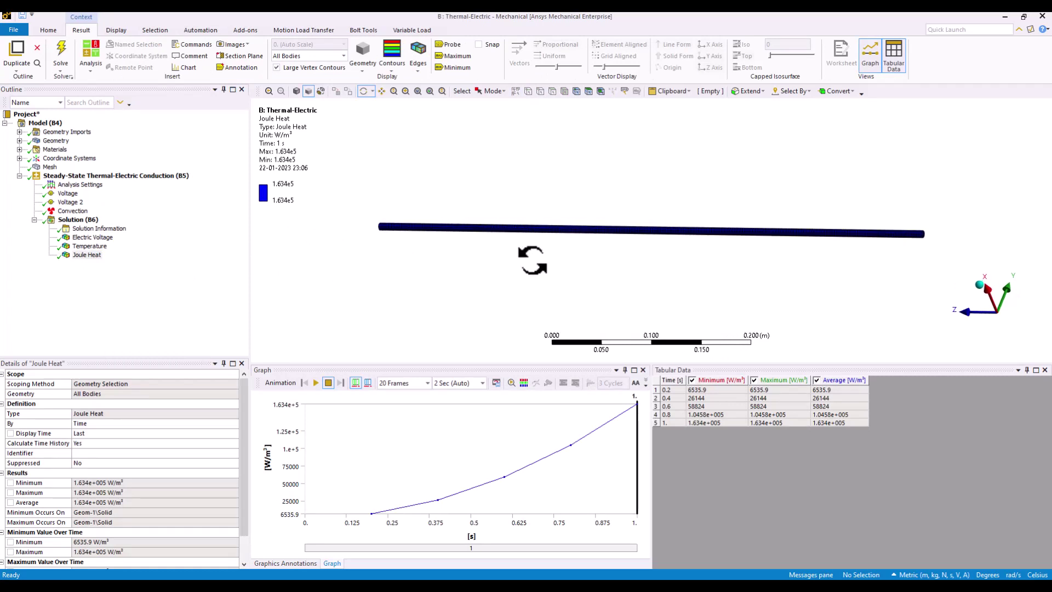
pyautogui.moveTo(611, 265); pyautogui.dragTo(621, 272)
pyautogui.scroll(2, 636, 275)
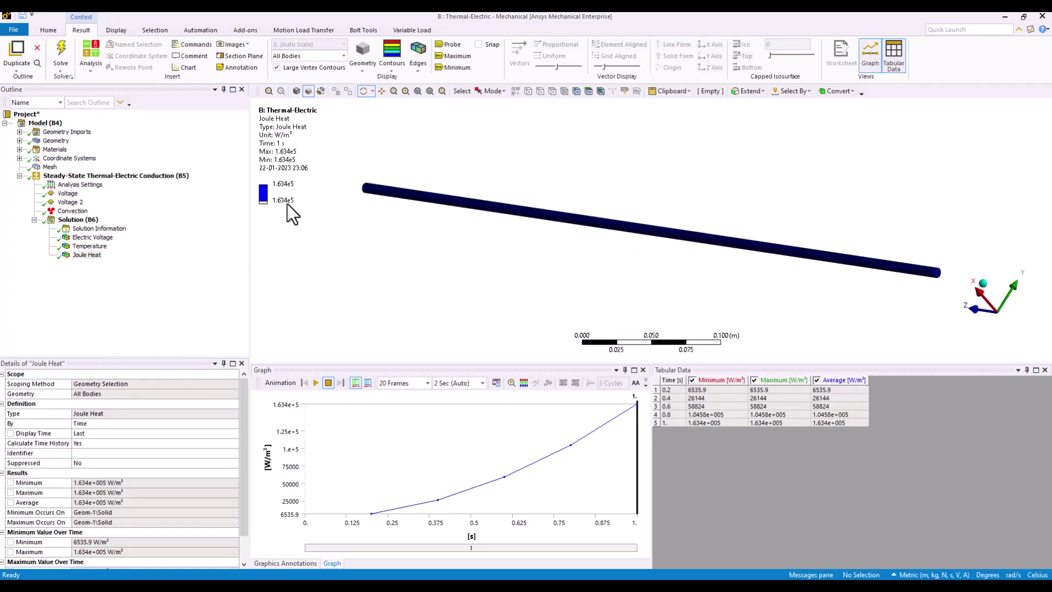
pyautogui.click(78, 220)
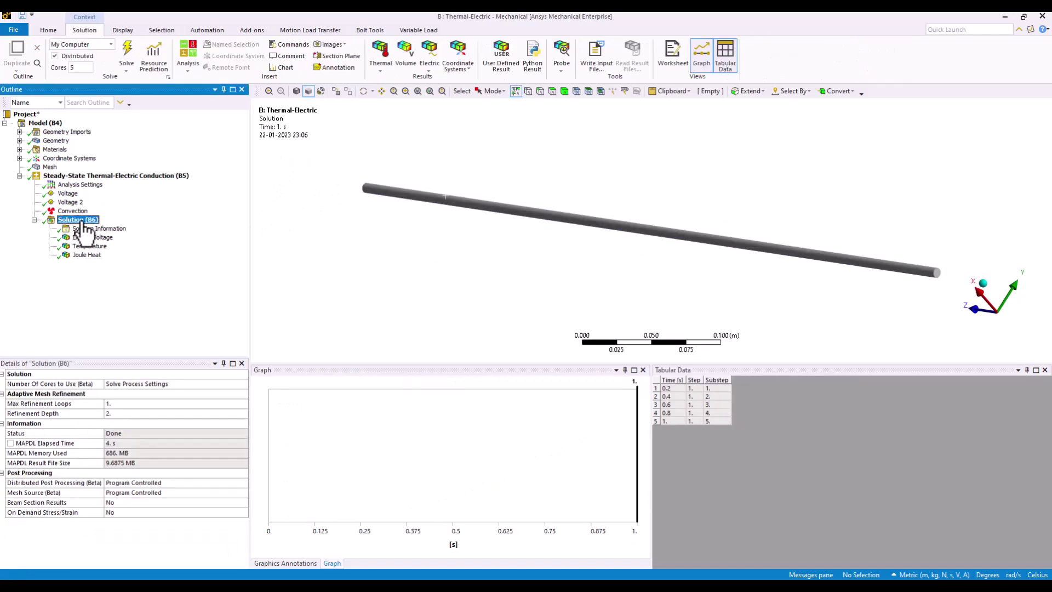
pyautogui.rightClick(108, 176)
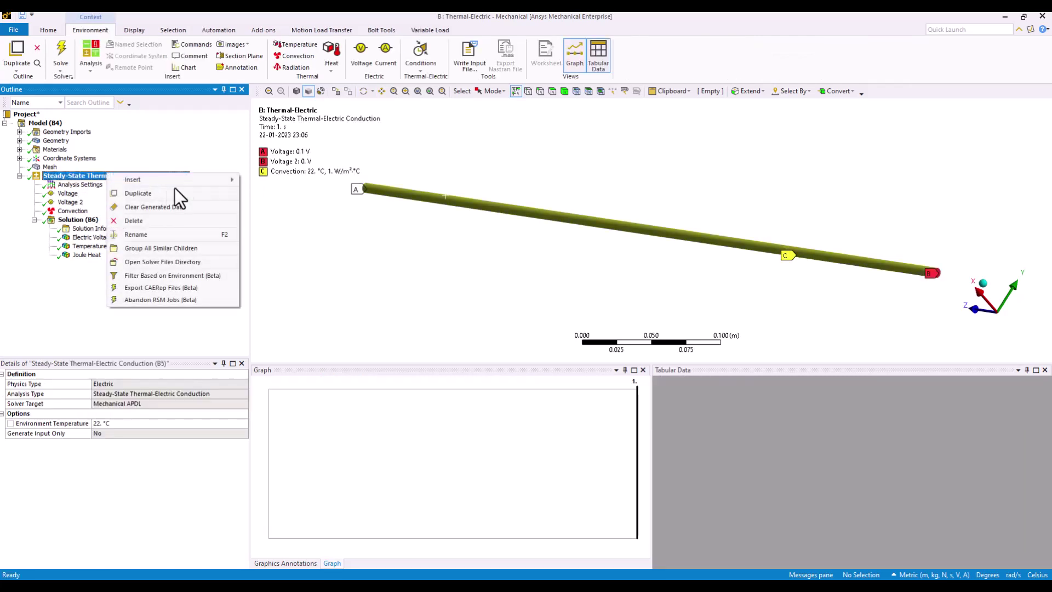
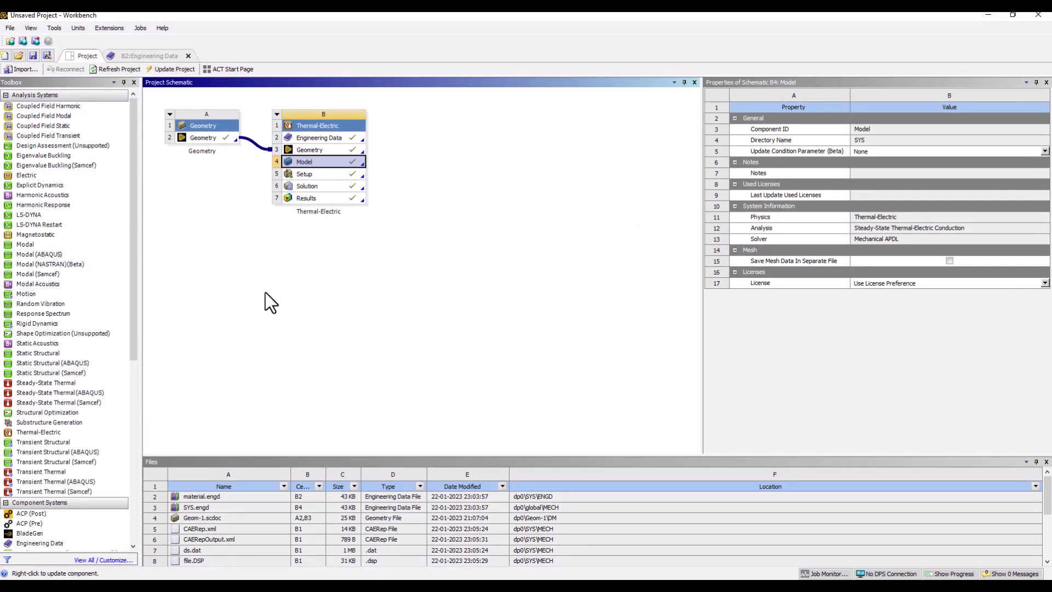
# In Workbench, link a Static Structural system to the Thermal-Electric solution and open its setup for editing in Mechanical
pyautogui.moveTo(41, 353); pyautogui.dragTo(329, 187)
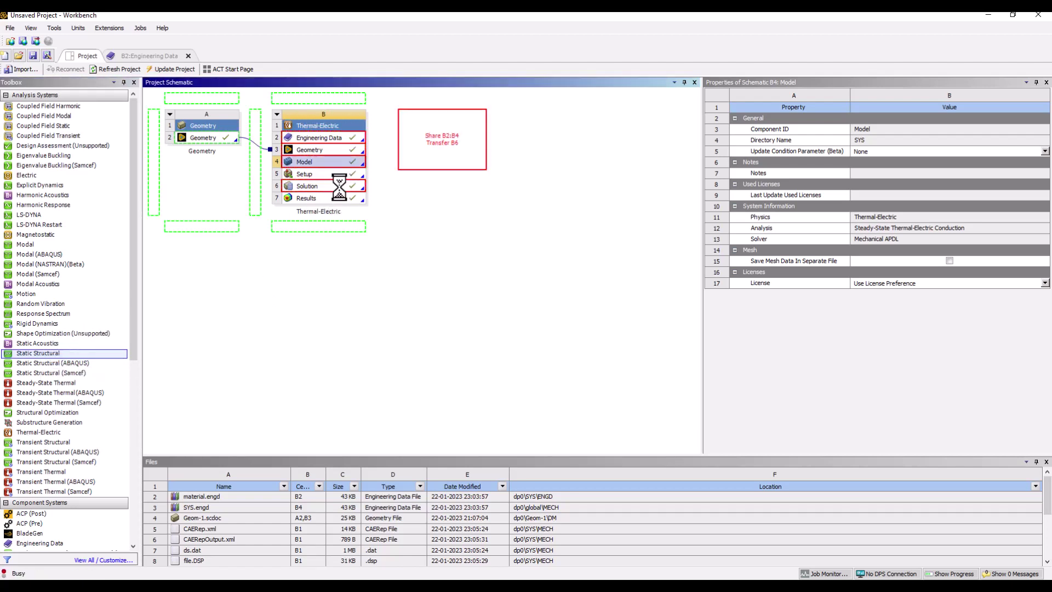
pyautogui.click(457, 174)
pyautogui.rightClick(471, 179)
pyautogui.click(493, 188)
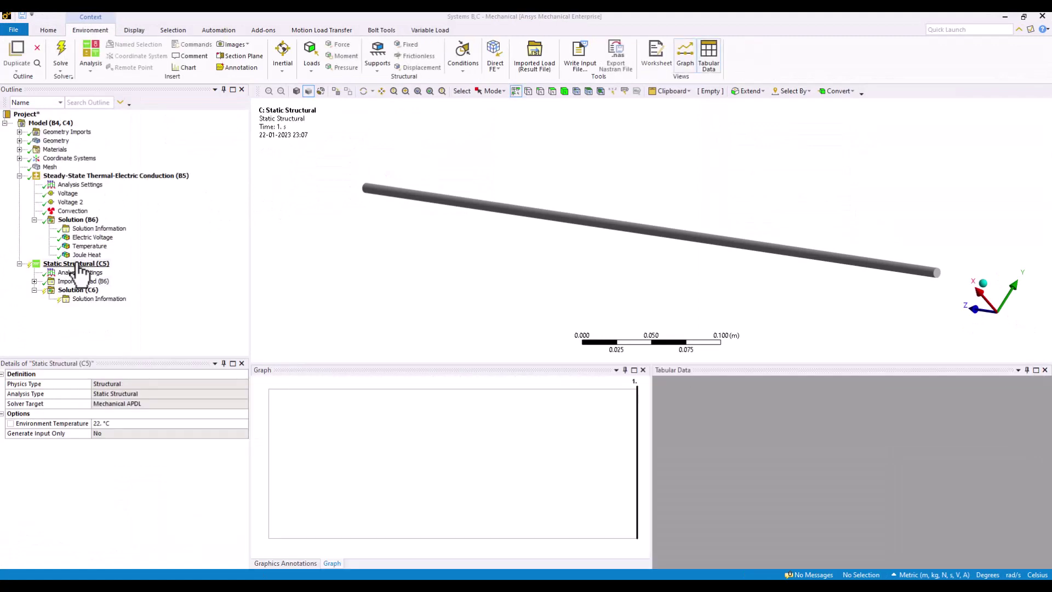
# Import the thermal-electric body temperature load into the static structural analysis
pyautogui.click(35, 281)
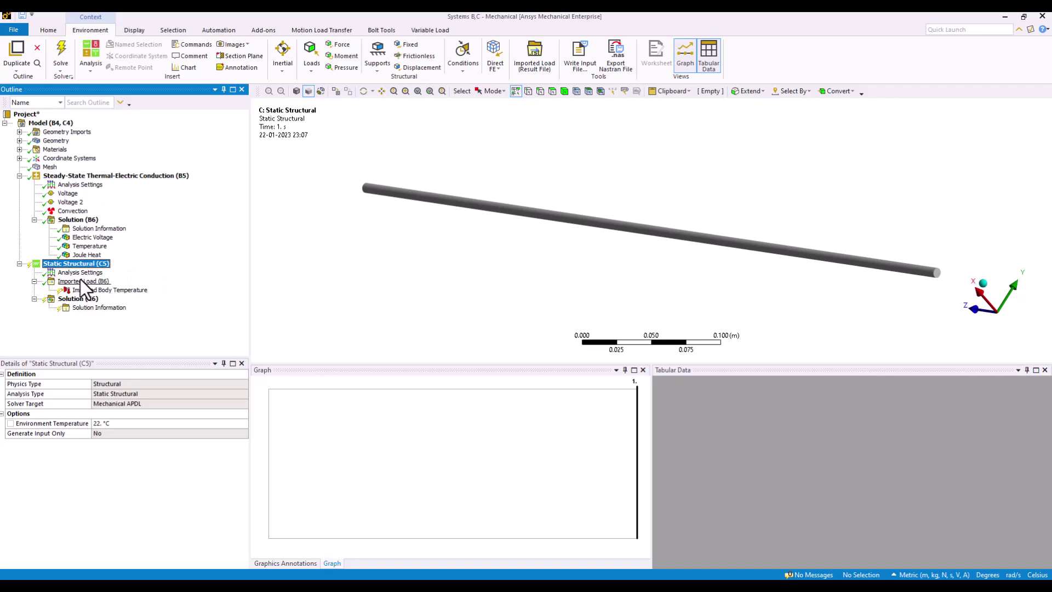
pyautogui.click(96, 290)
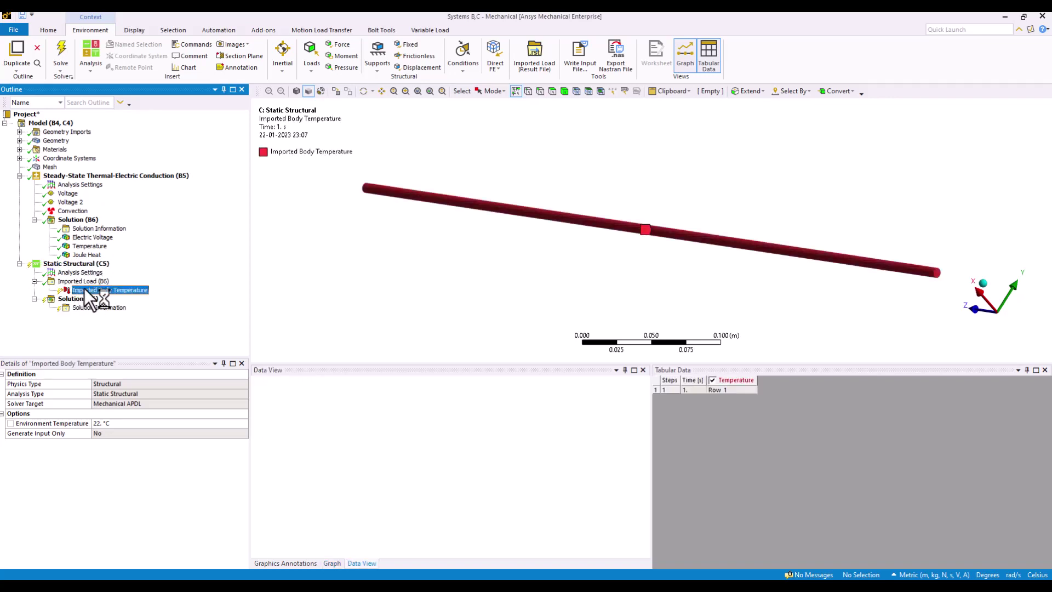
pyautogui.rightClick(130, 289)
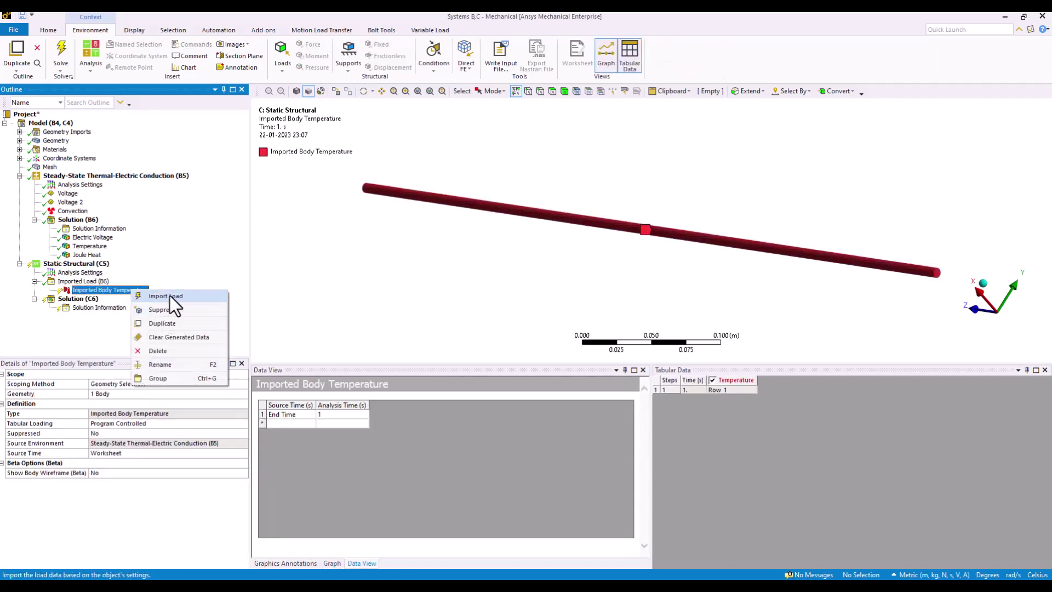
pyautogui.click(202, 297)
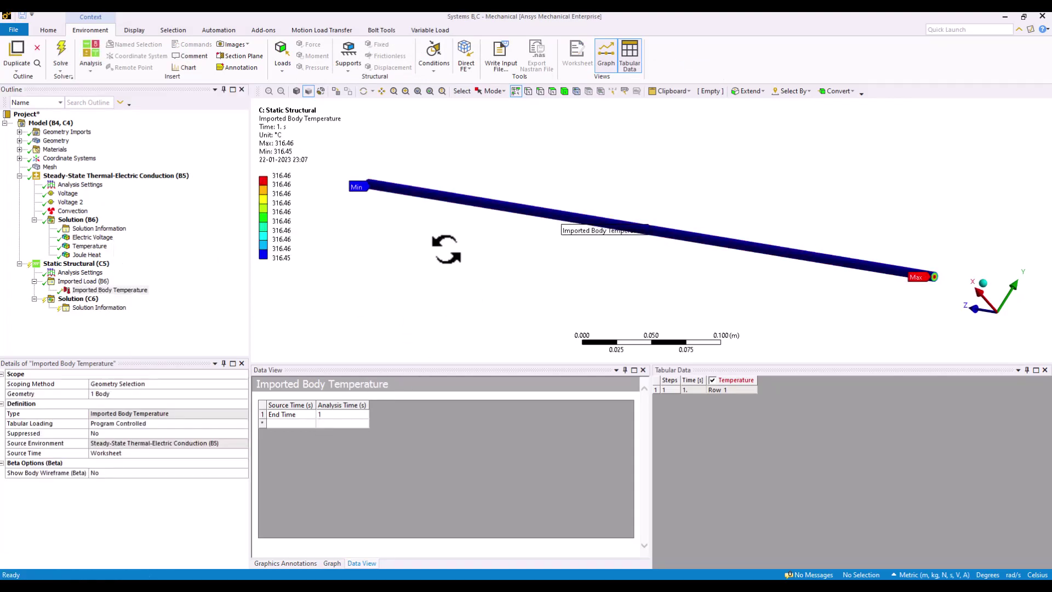
# Insert a fixed support in the static structural analysis on one end face of the wire
pyautogui.rightClick(94, 262)
pyautogui.moveTo(134, 267)
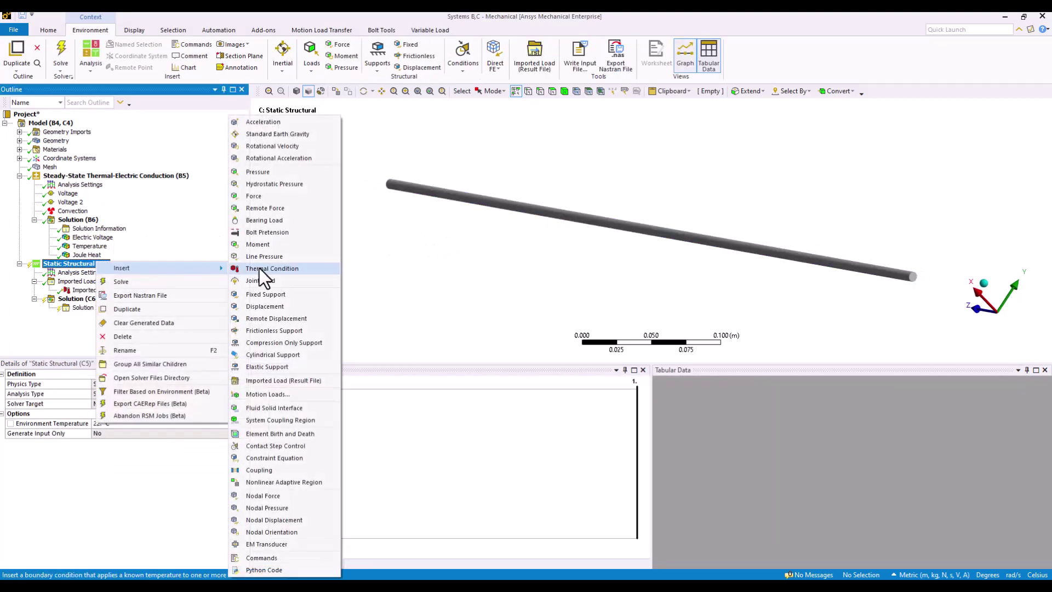
pyautogui.click(259, 294)
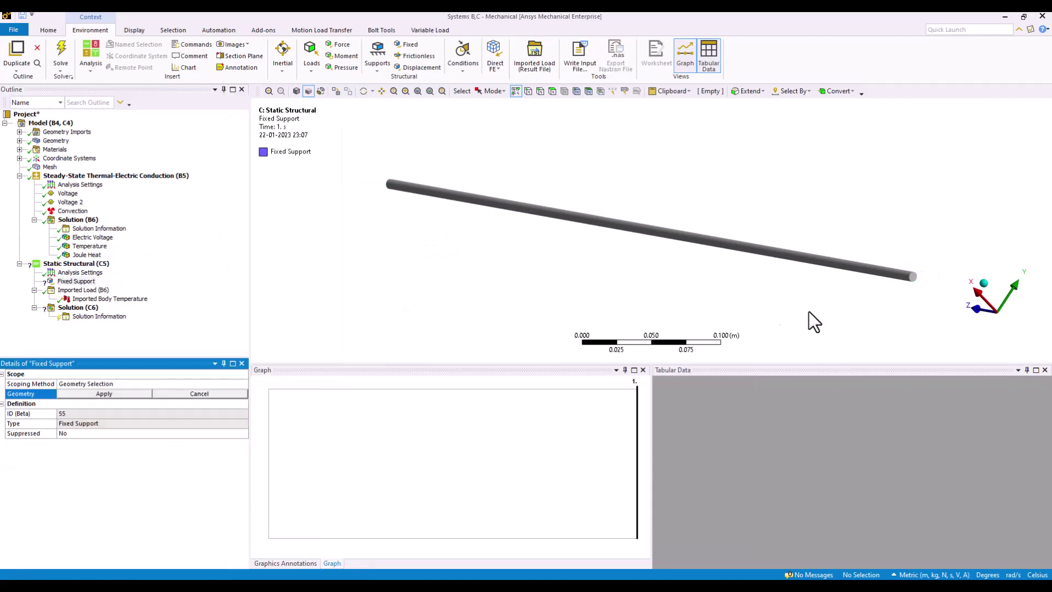
pyautogui.click(552, 92)
pyautogui.click(822, 267)
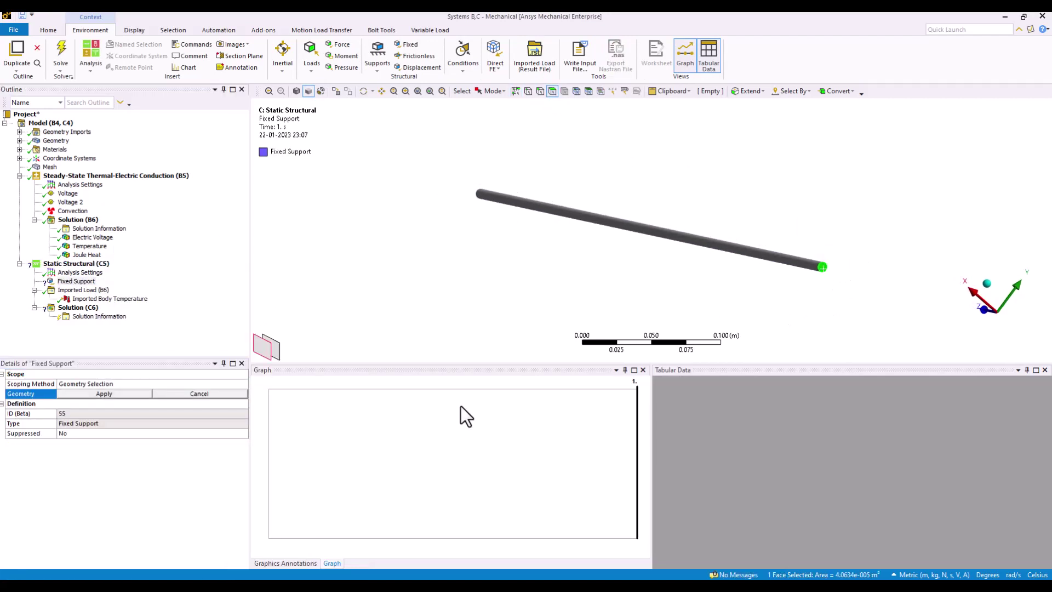
pyautogui.click(127, 395)
# Insert a second fixed support on the wire's opposite end face and solve the static structural analysis
pyautogui.moveTo(351, 311); pyautogui.dragTo(715, 272, button='middle')
pyautogui.click(582, 302)
pyautogui.rightClick(583, 303)
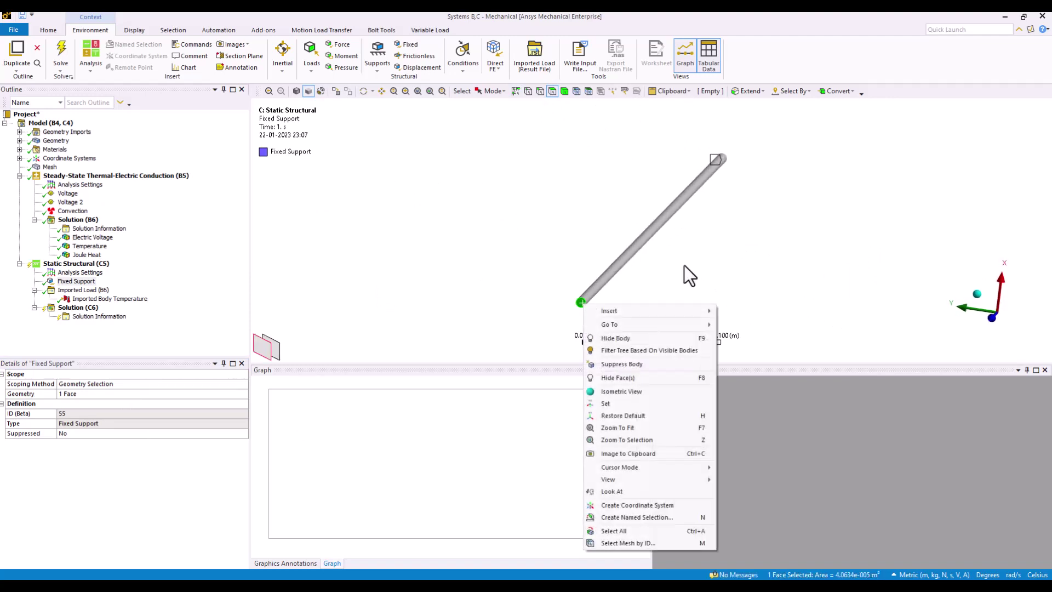
pyautogui.moveTo(693, 310)
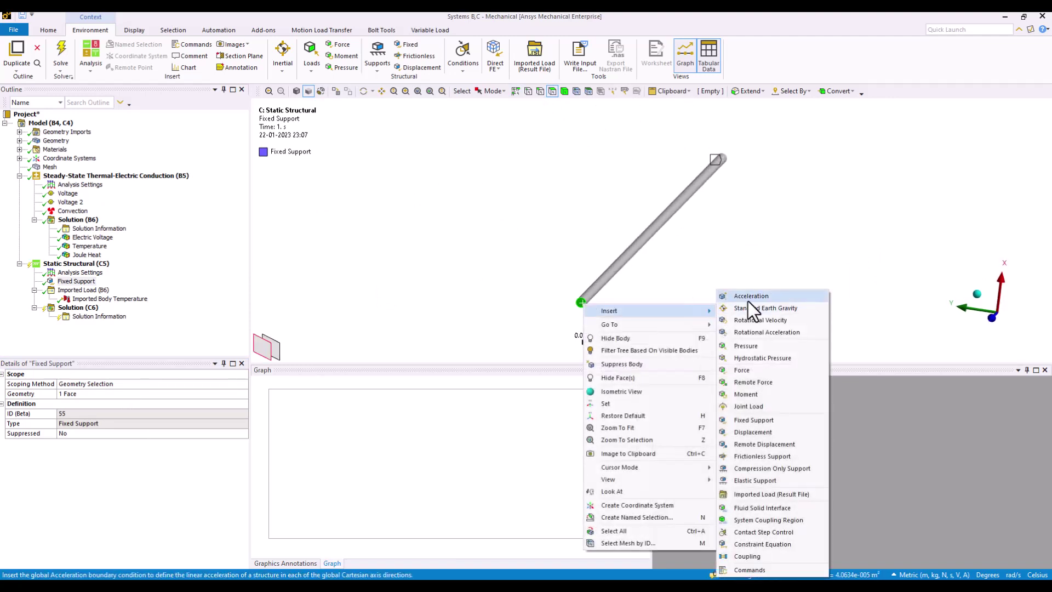
pyautogui.click(757, 420)
pyautogui.rightClick(89, 264)
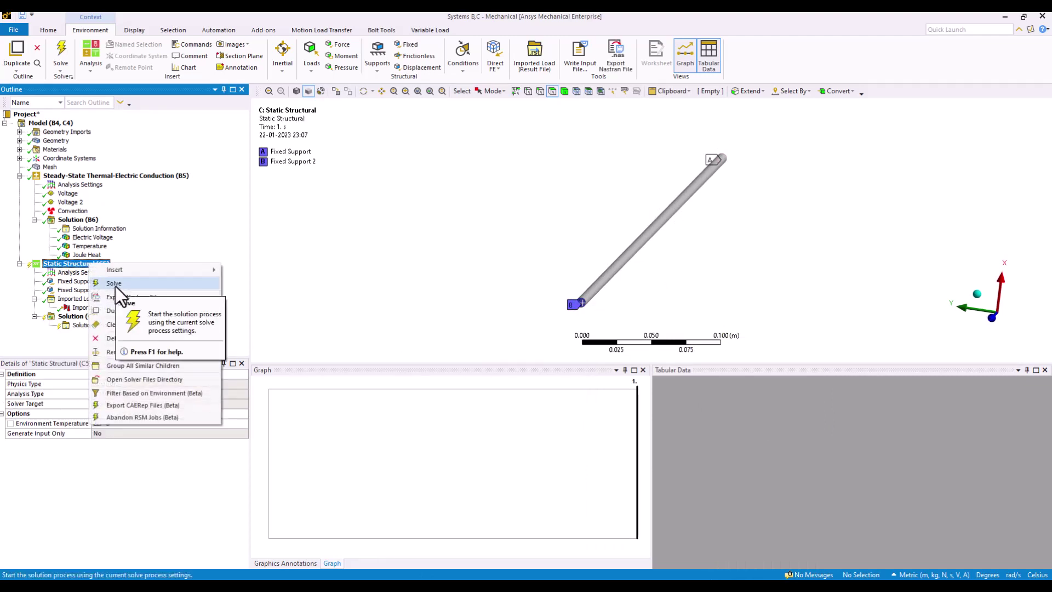
pyautogui.click(117, 286)
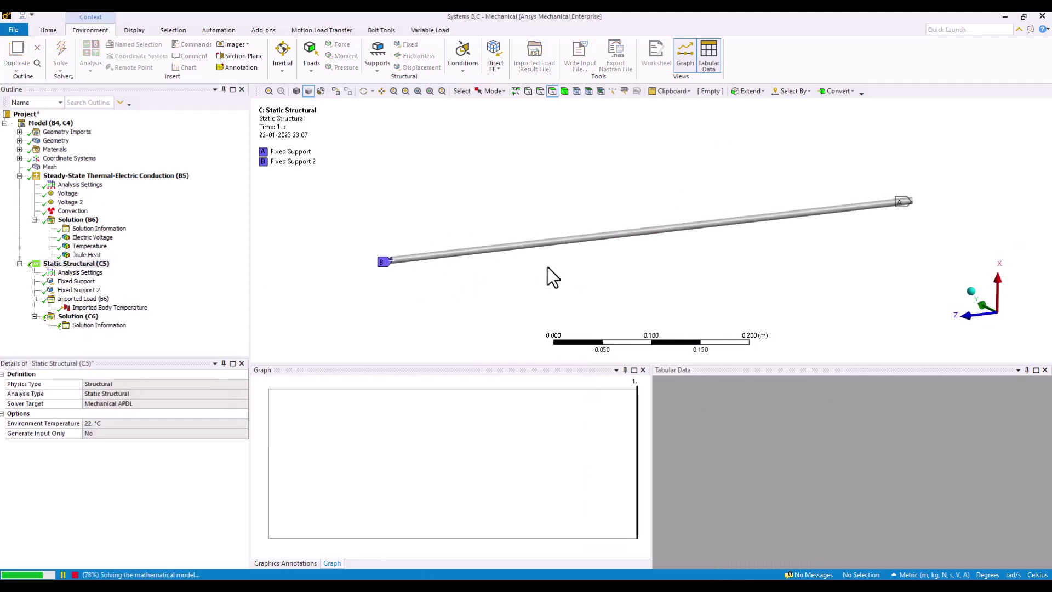
# Add a Total Deformation result to the static structural solution and evaluate it
pyautogui.rightClick(90, 318)
pyautogui.moveTo(142, 325)
pyautogui.moveTo(247, 326)
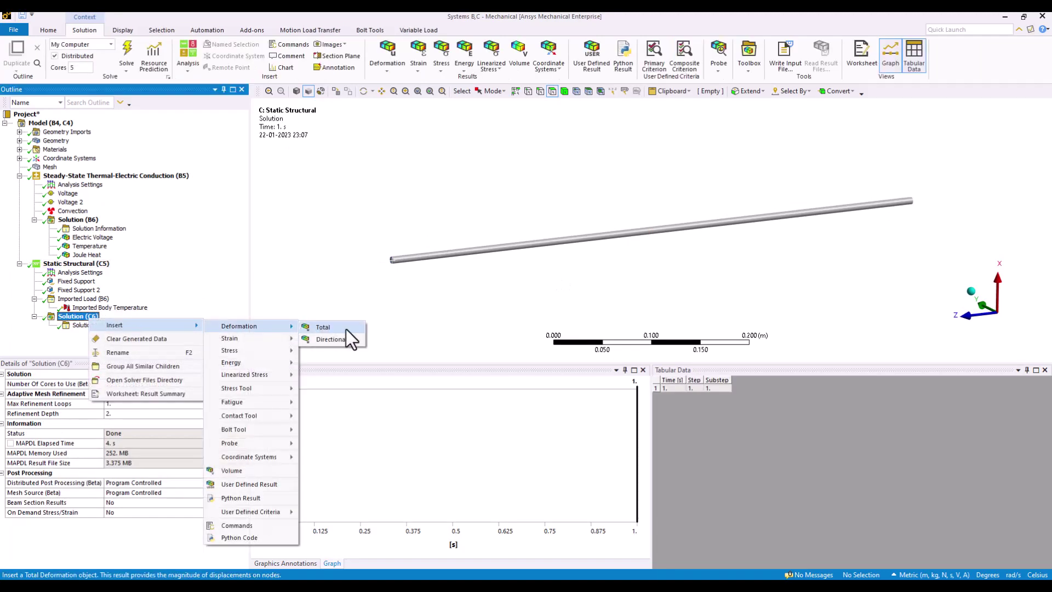
pyautogui.click(344, 329)
pyautogui.rightClick(114, 334)
pyautogui.click(163, 367)
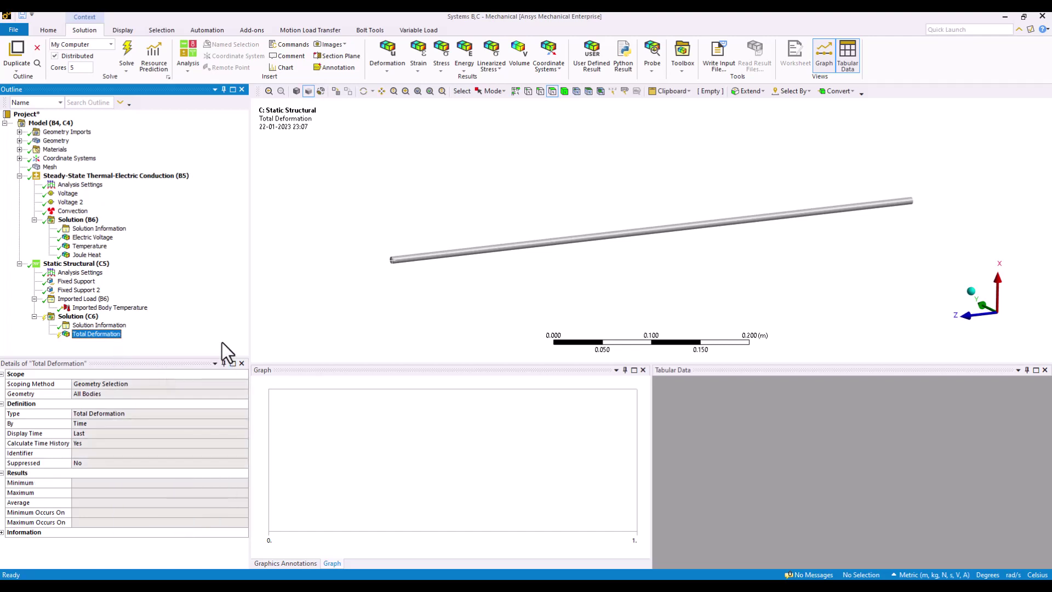
pyautogui.scroll(-3, 434, 298)
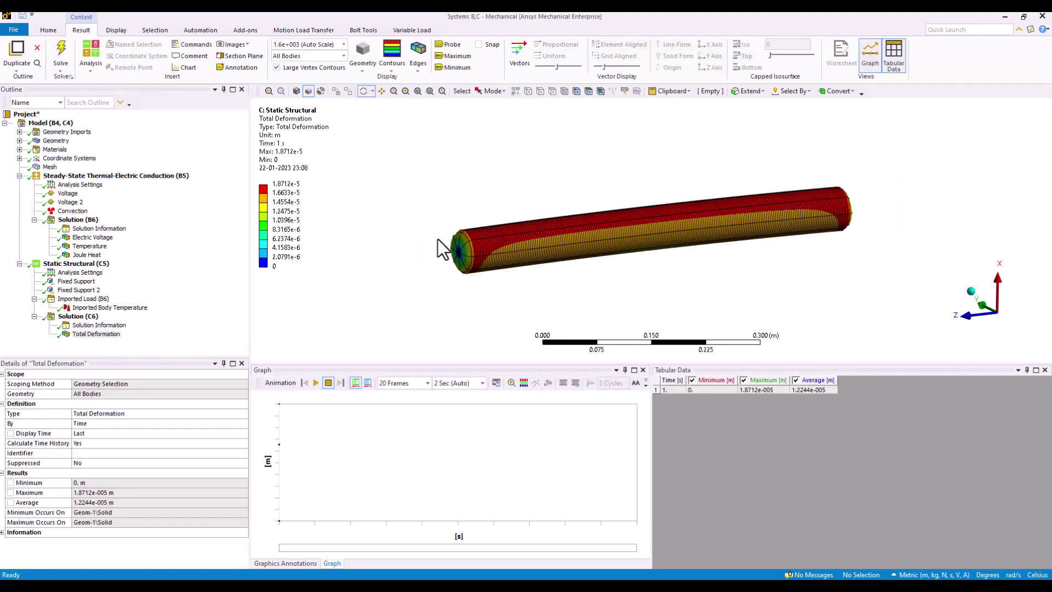
# Display the total deformation at 1.0 (True Scale) and close Mechanical to return to the Workbench project
pyautogui.click(343, 45)
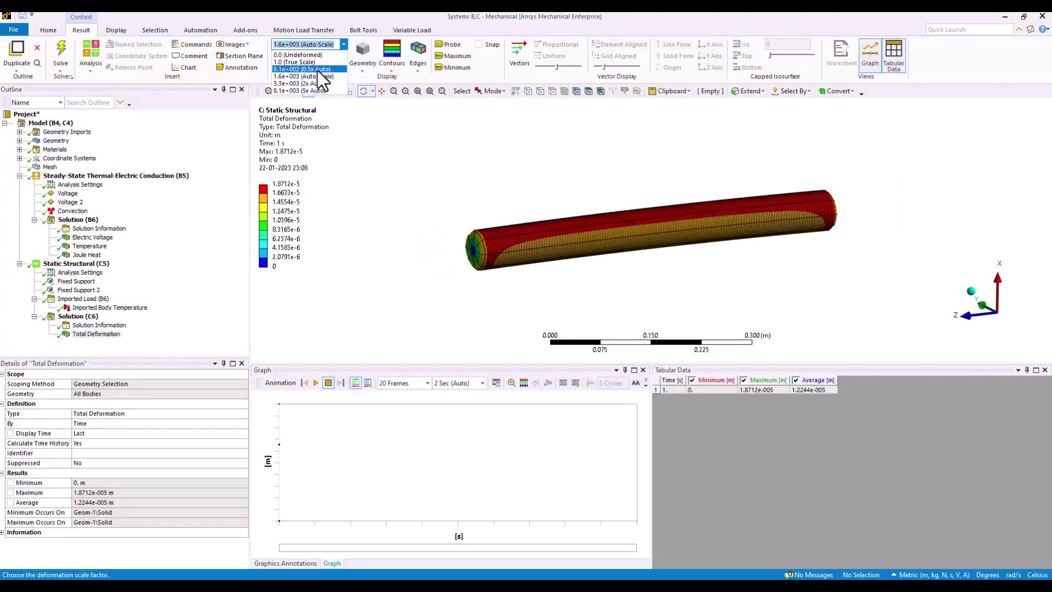
pyautogui.click(318, 64)
pyautogui.scroll(2, 450, 216)
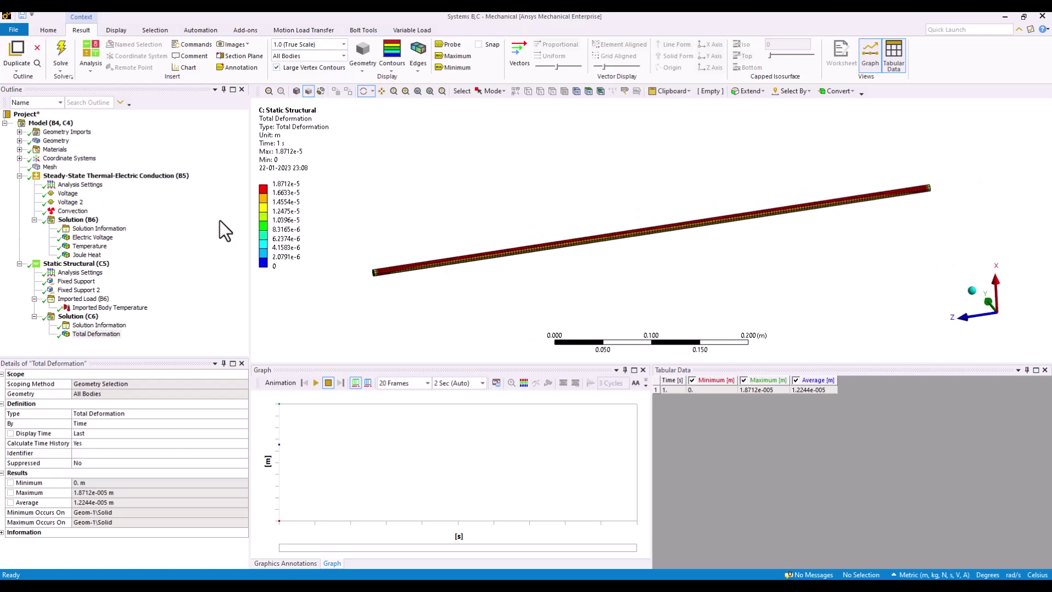
pyautogui.click(1042, 17)
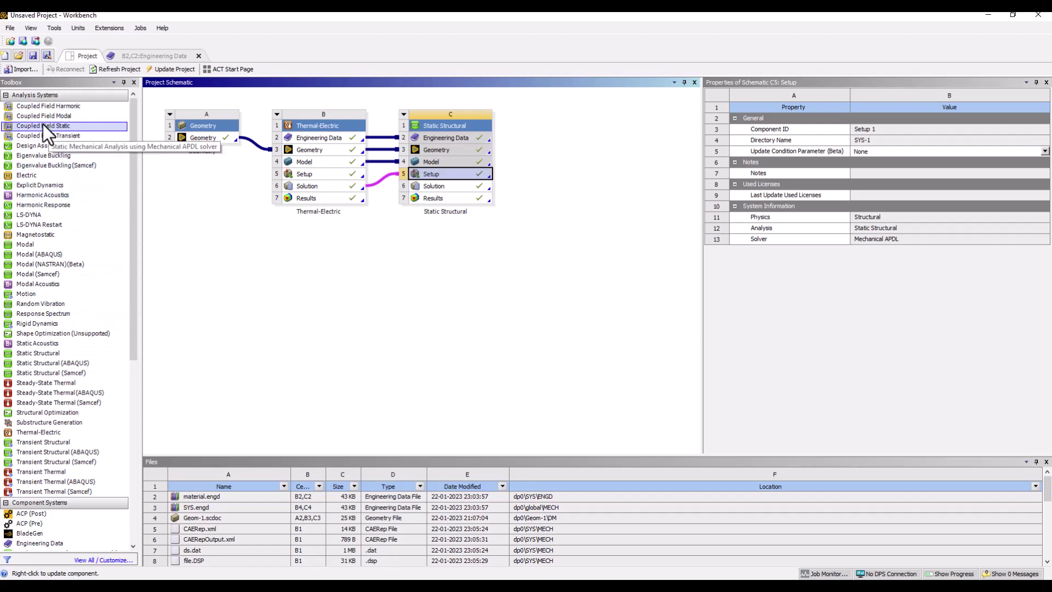
# Add a standalone Coupled Field Static system beneath the Thermal-Electric system and share the existing geometry with it
pyautogui.moveTo(42, 125); pyautogui.dragTo(296, 226)
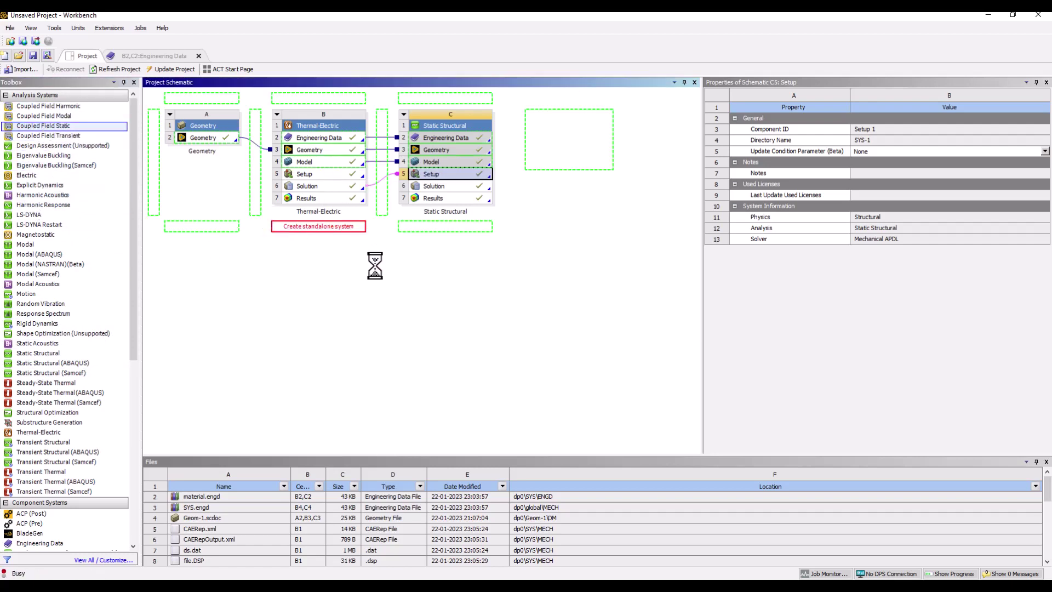
pyautogui.click(603, 326)
pyautogui.moveTo(208, 139); pyautogui.dragTo(307, 291)
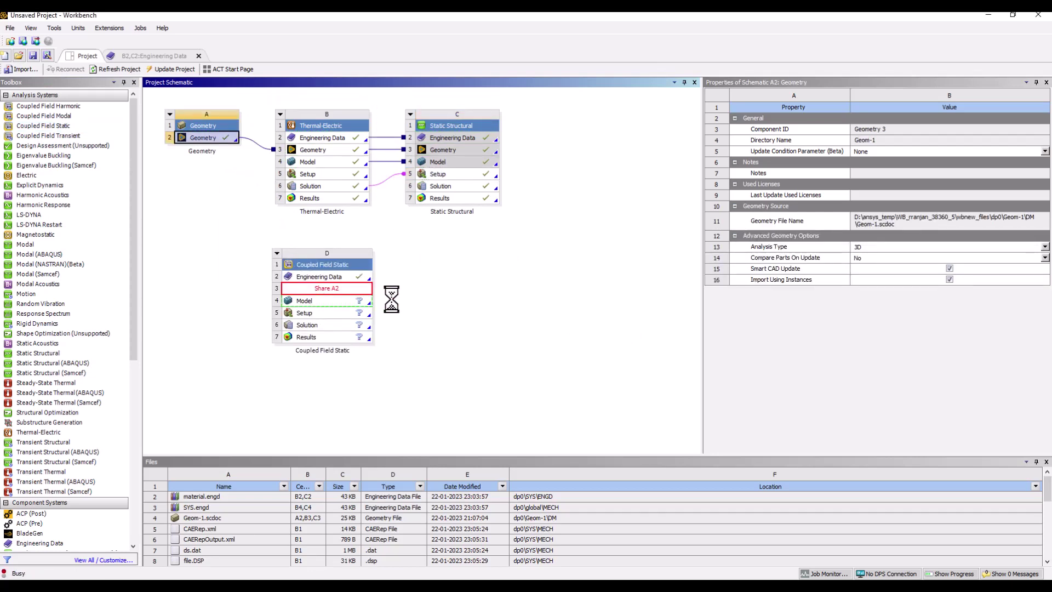
# Add Copper Alloy from the General Materials library to the Coupled Field Static system's engineering data and return to the project schematic
pyautogui.doubleClick(343, 279)
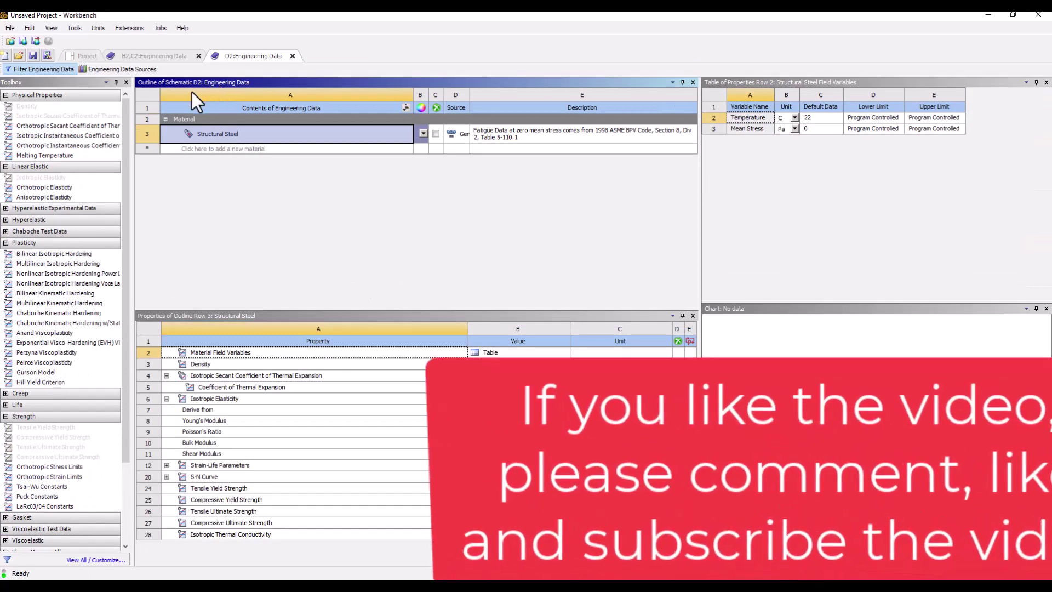
pyautogui.click(120, 69)
pyautogui.click(208, 169)
pyautogui.click(214, 172)
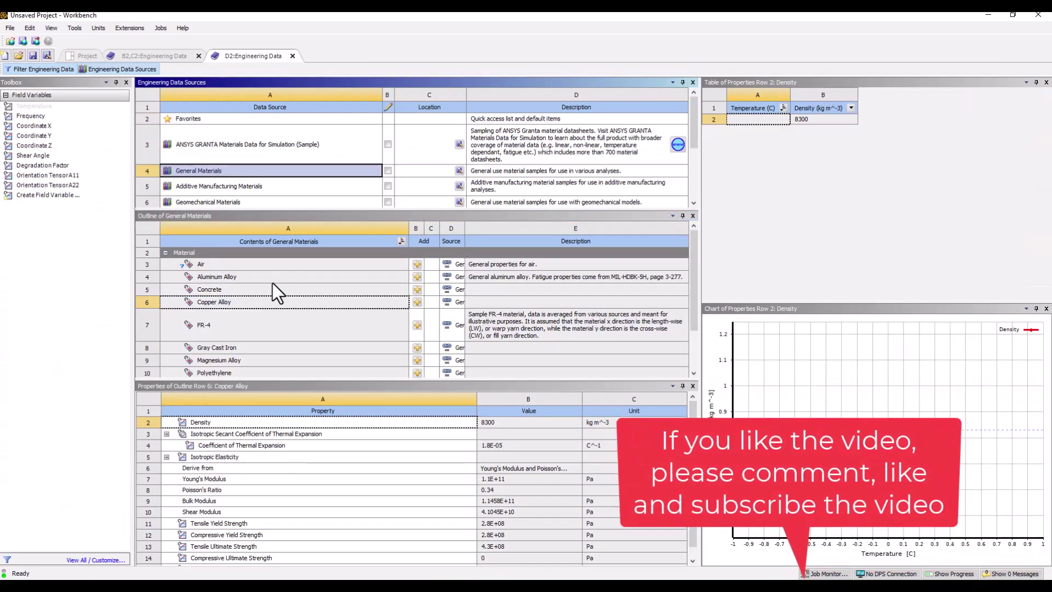
pyautogui.click(418, 302)
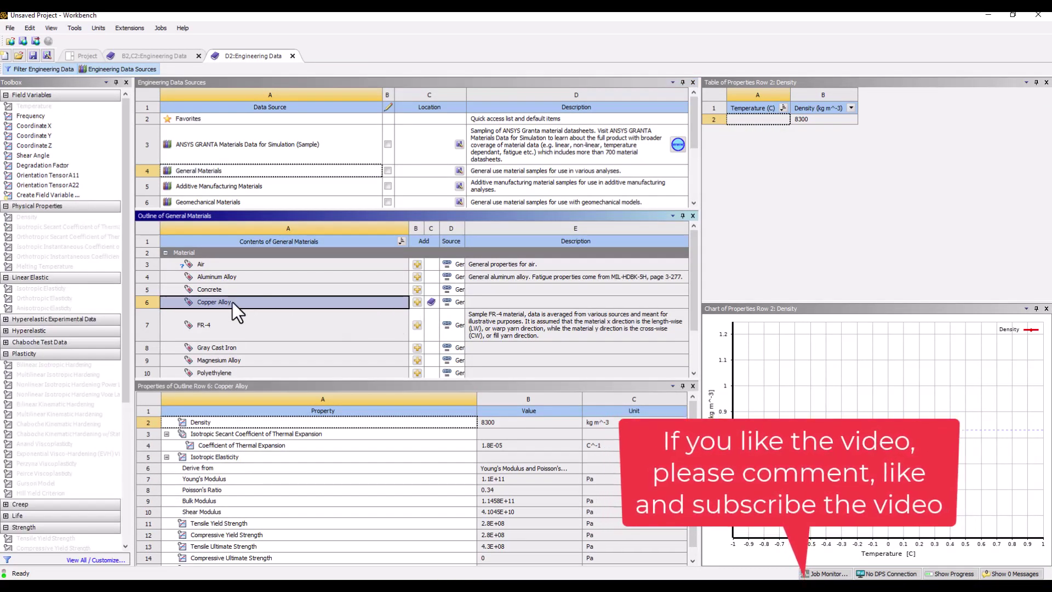
pyautogui.click(135, 70)
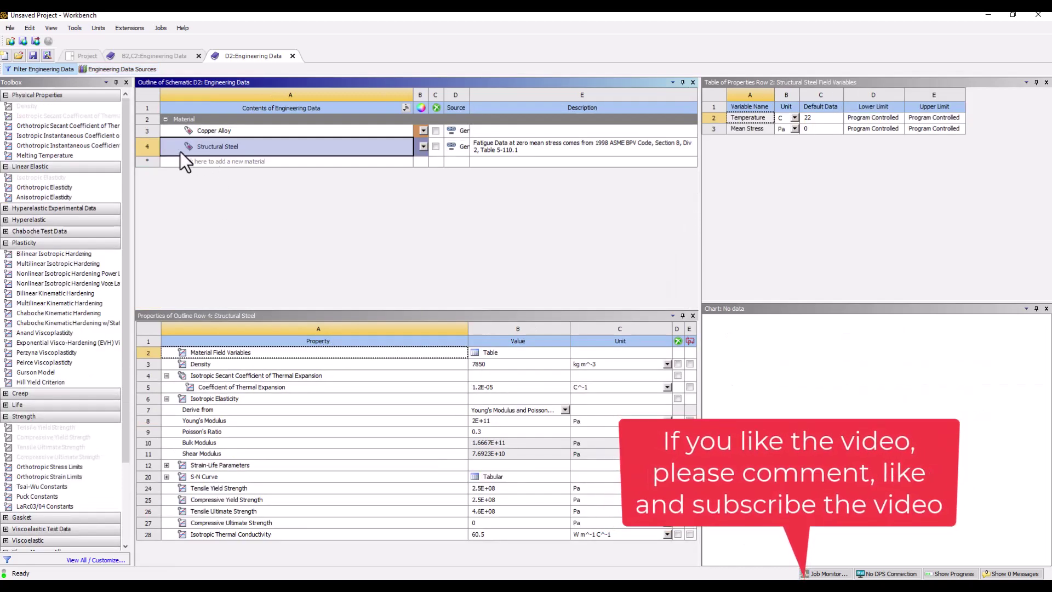
pyautogui.click(84, 56)
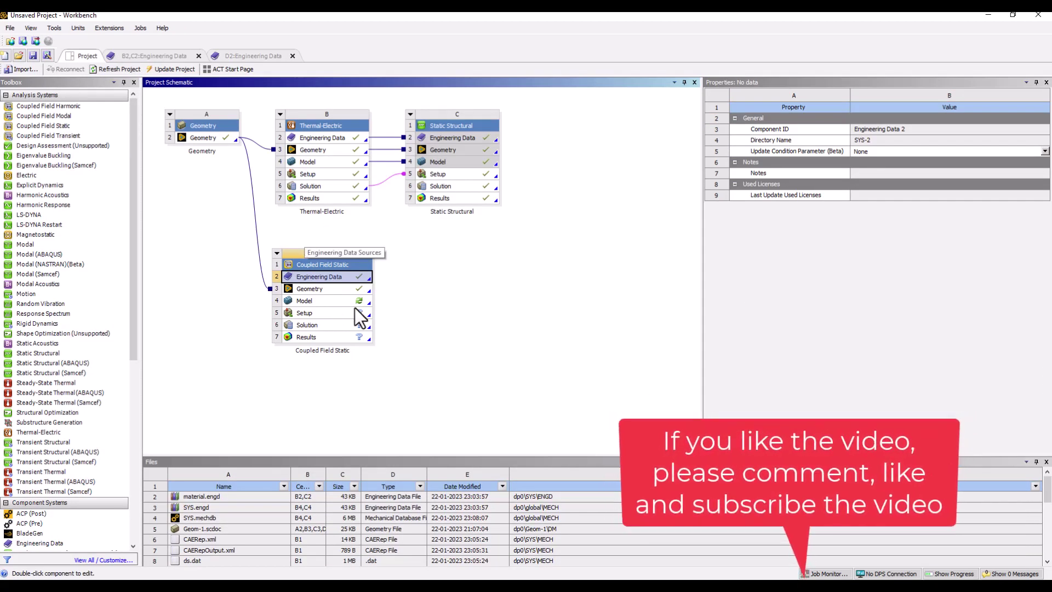
# Review the Coupled Field Static system's model and setup properties and Structural Steel's isotropic thermal conductivity
pyautogui.click(327, 300)
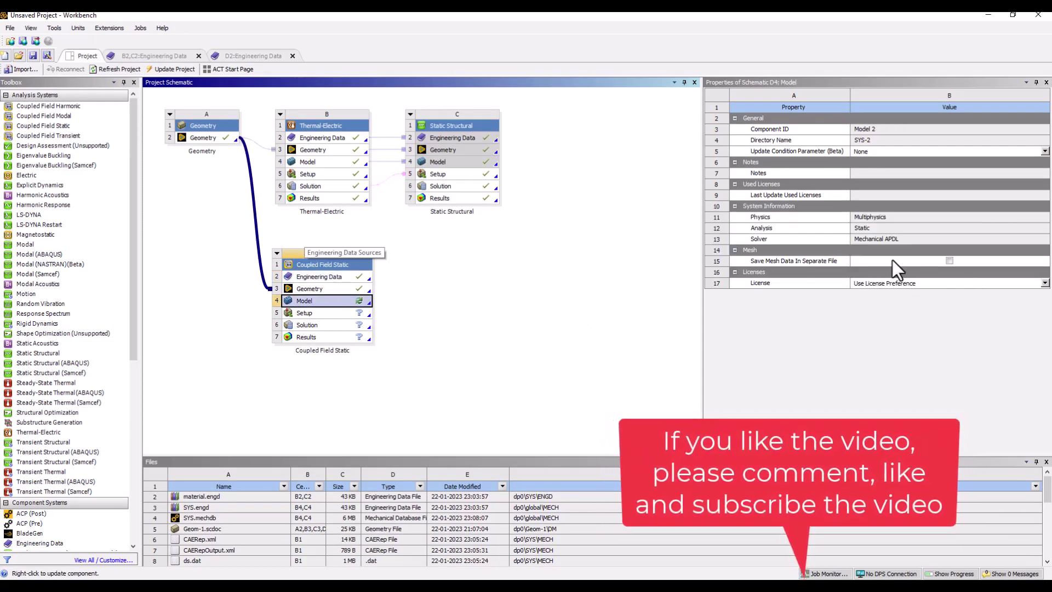
pyautogui.click(314, 313)
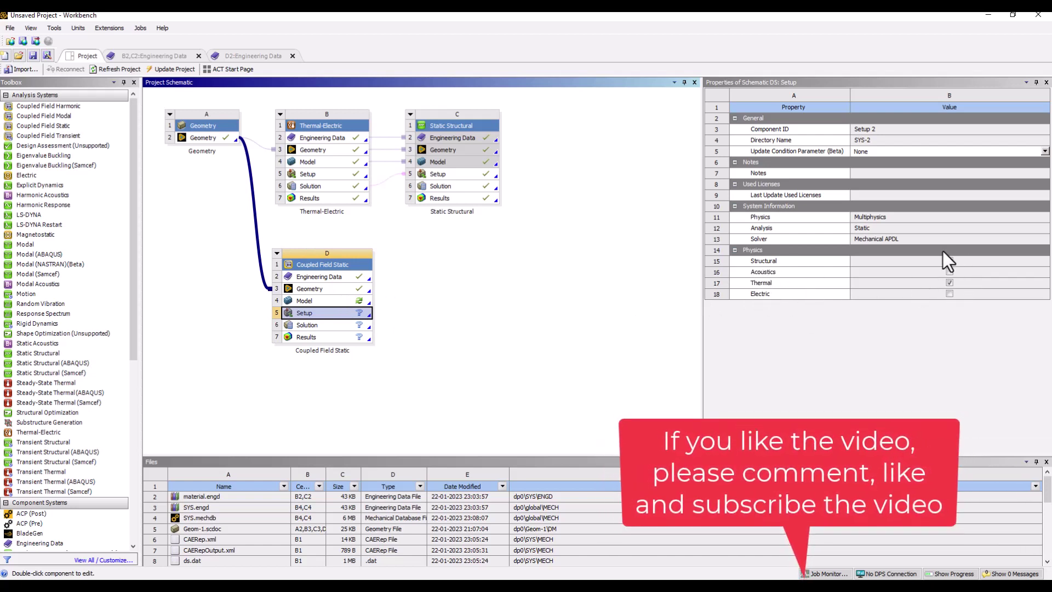
pyautogui.doubleClick(334, 277)
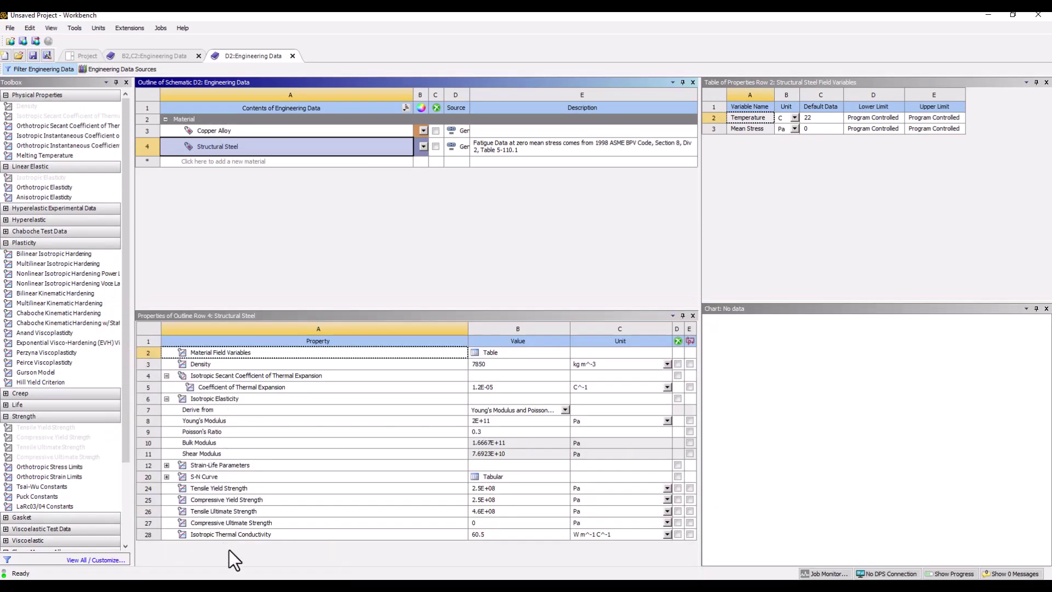
pyautogui.click(242, 535)
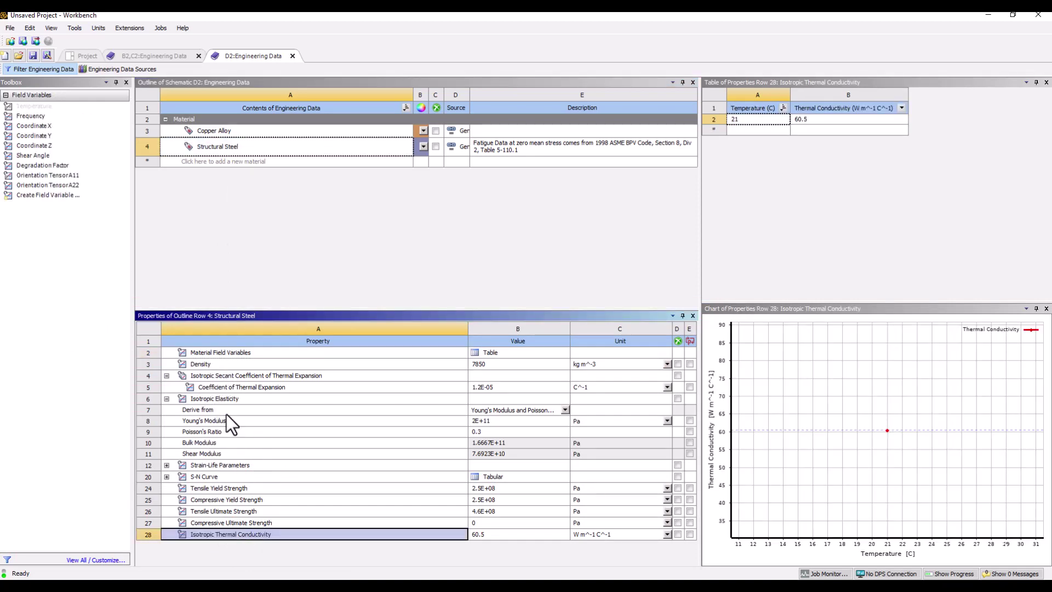
pyautogui.click(87, 56)
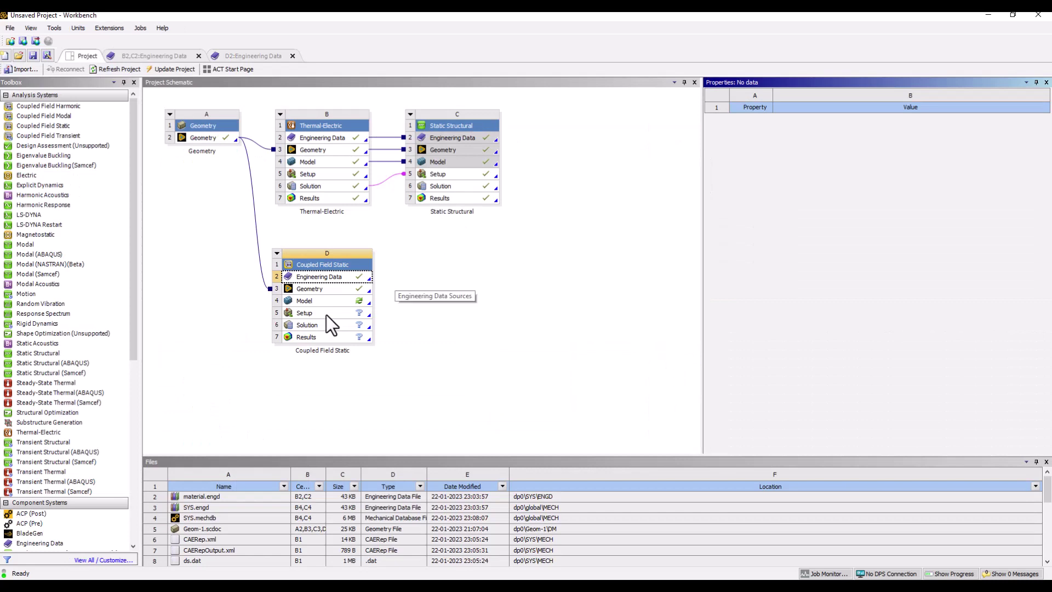
# Open the Coupled Field Static model for editing and generate the wire's mesh
pyautogui.rightClick(341, 302)
pyautogui.click(396, 310)
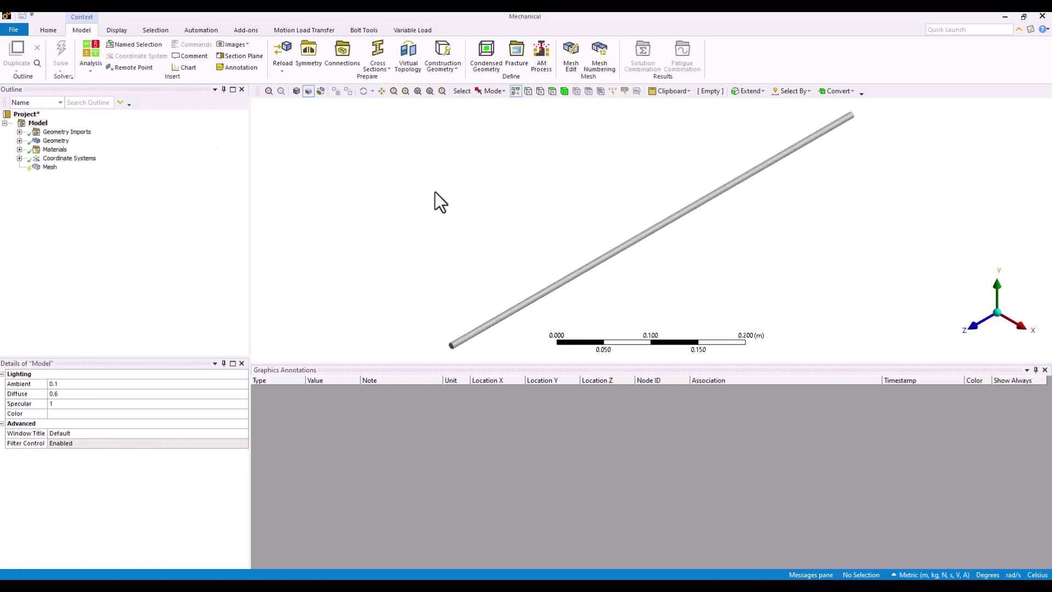
pyautogui.rightClick(49, 167)
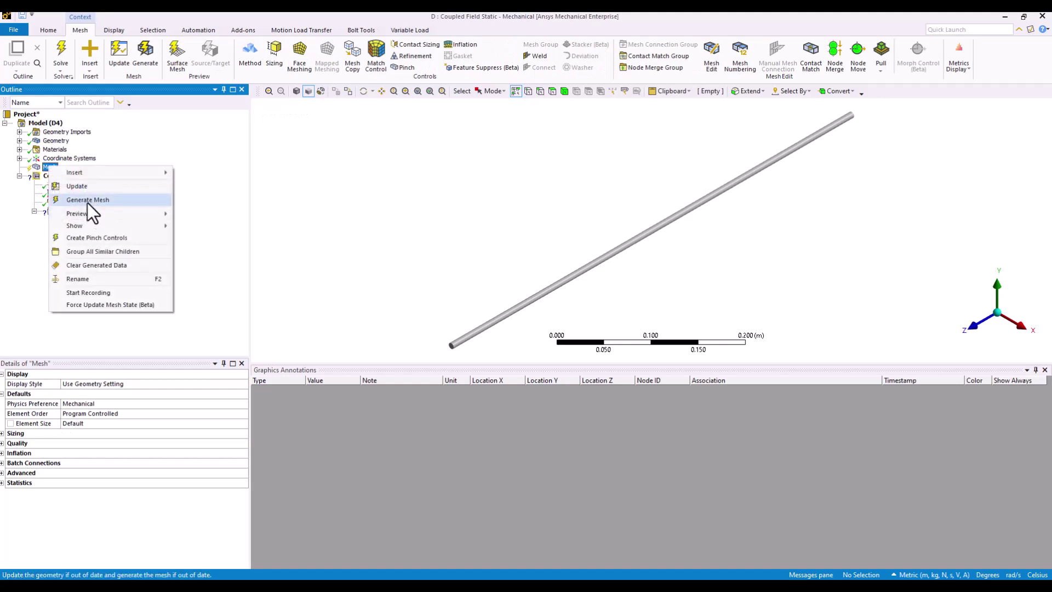
pyautogui.click(87, 200)
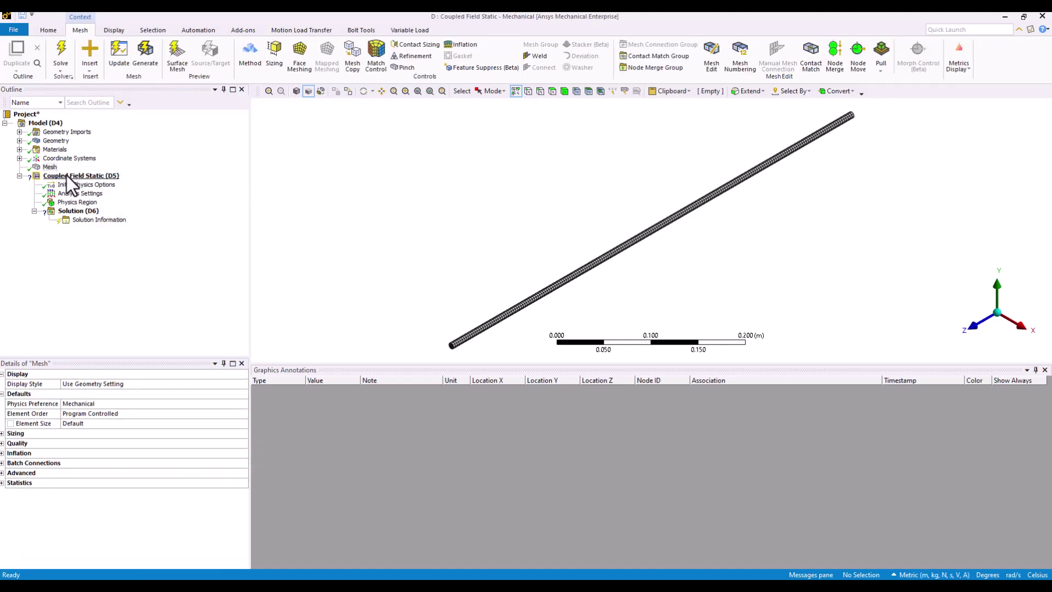
# Set the electric physics of the Coupled Field Static physics region to Conduction
pyautogui.click(67, 176)
pyautogui.click(81, 202)
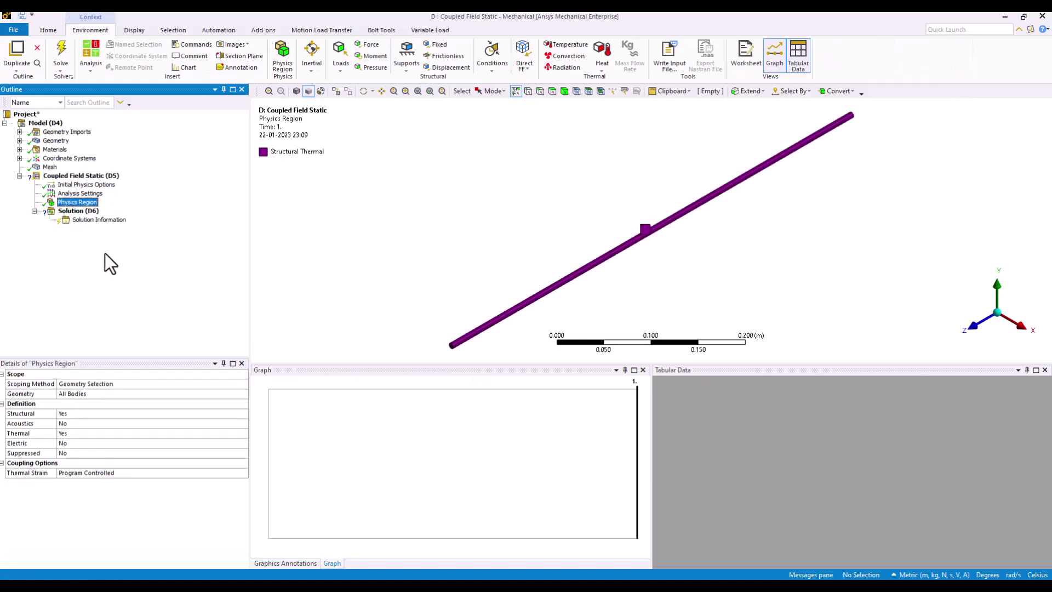
pyautogui.click(77, 443)
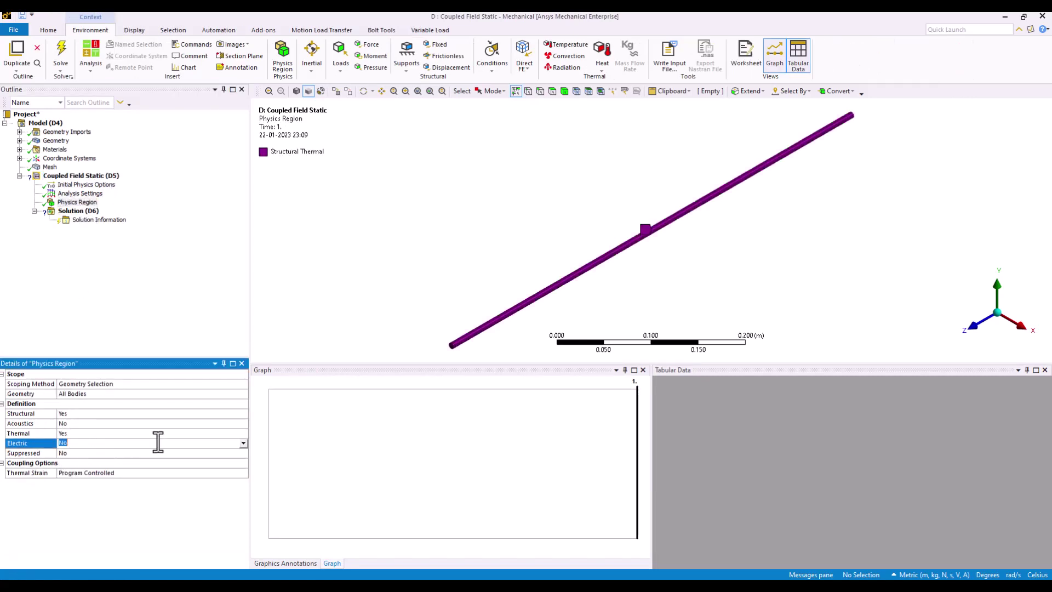
pyautogui.click(242, 444)
pyautogui.click(134, 465)
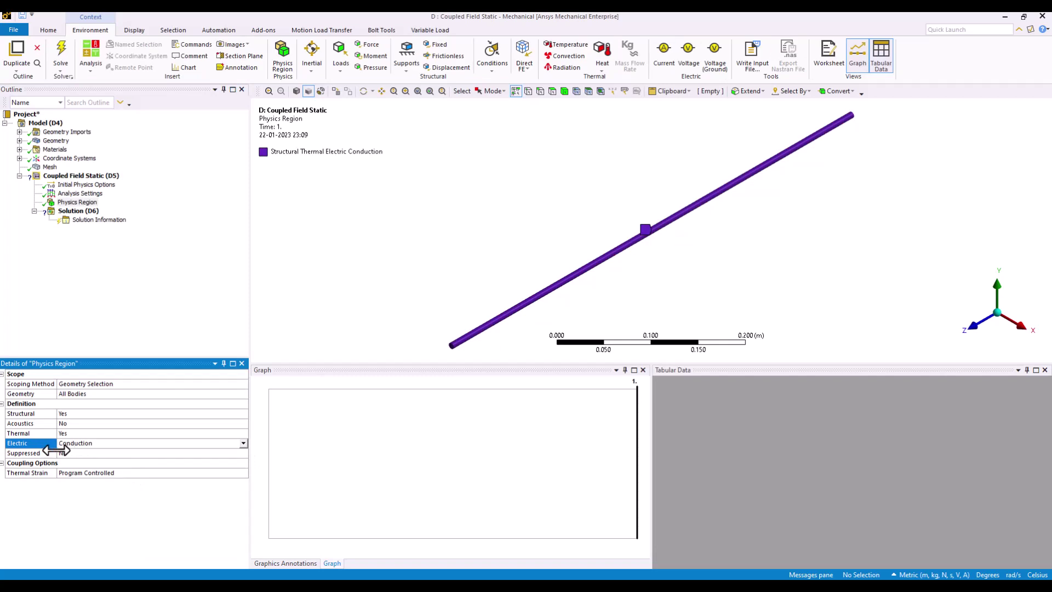
# Examine Copper Alloy's structural, thermal and electric properties among the model's materials
pyautogui.click(20, 150)
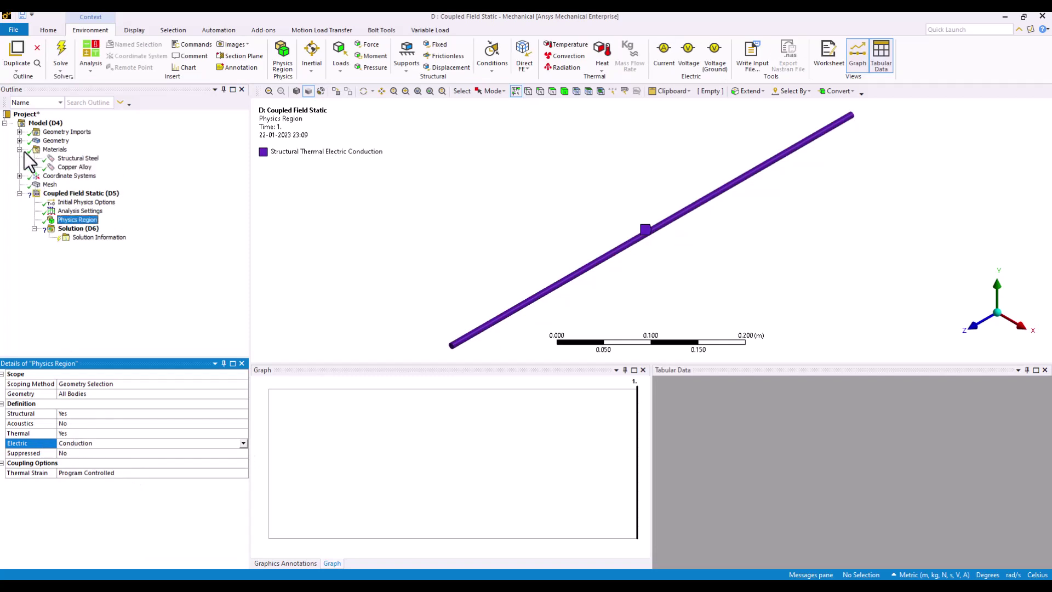
pyautogui.click(71, 167)
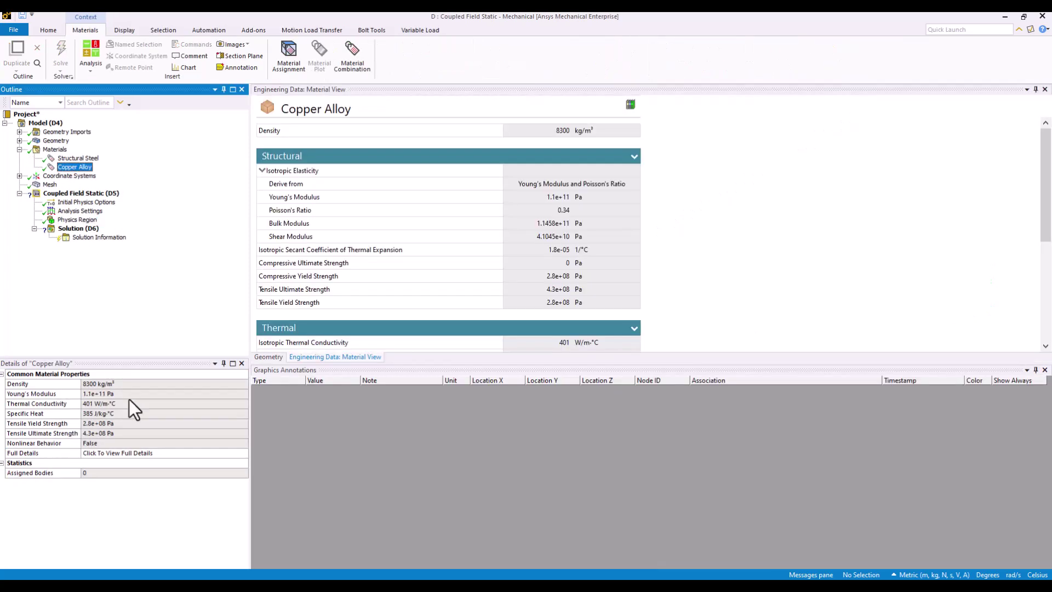
pyautogui.scroll(-3, 423, 252)
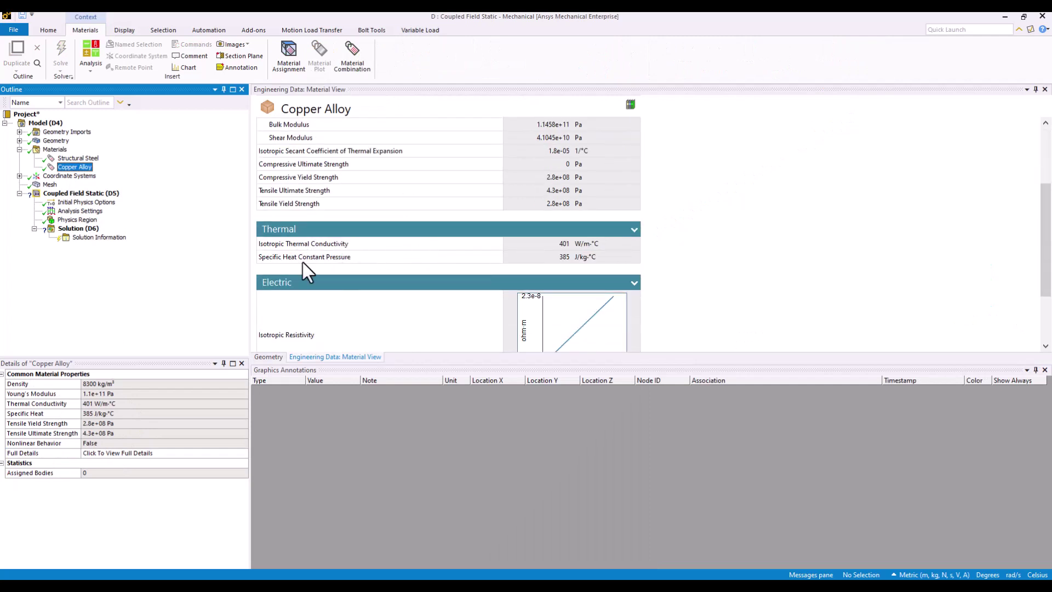
pyautogui.scroll(-2, 307, 266)
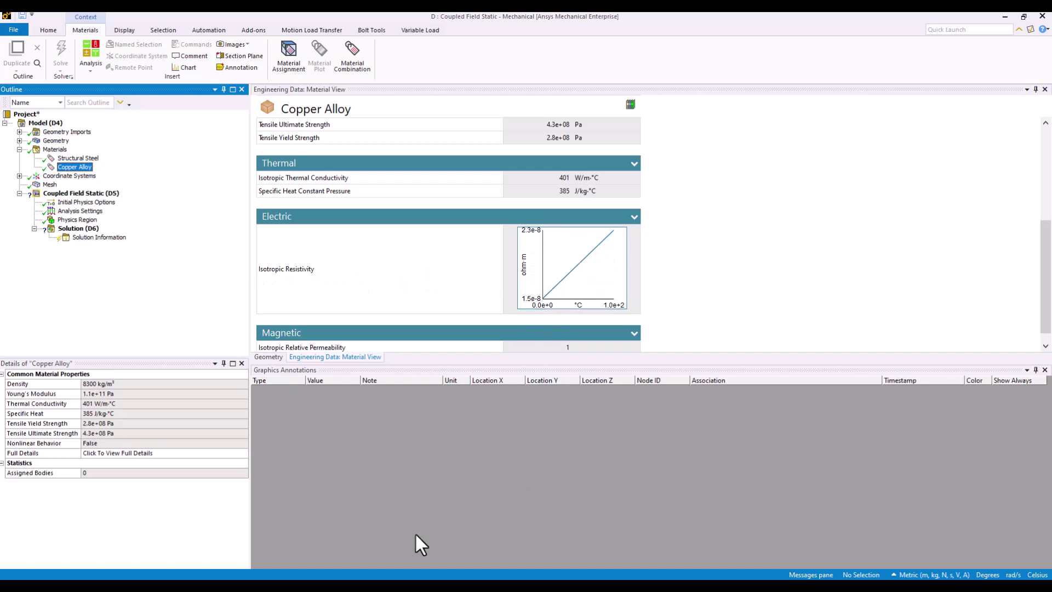
# Switch to Workbench and check the isotropic resistivity of Structural Steel and Copper Alloy in the coupled system's engineering data
pyautogui.click(307, 585)
pyautogui.click(387, 544)
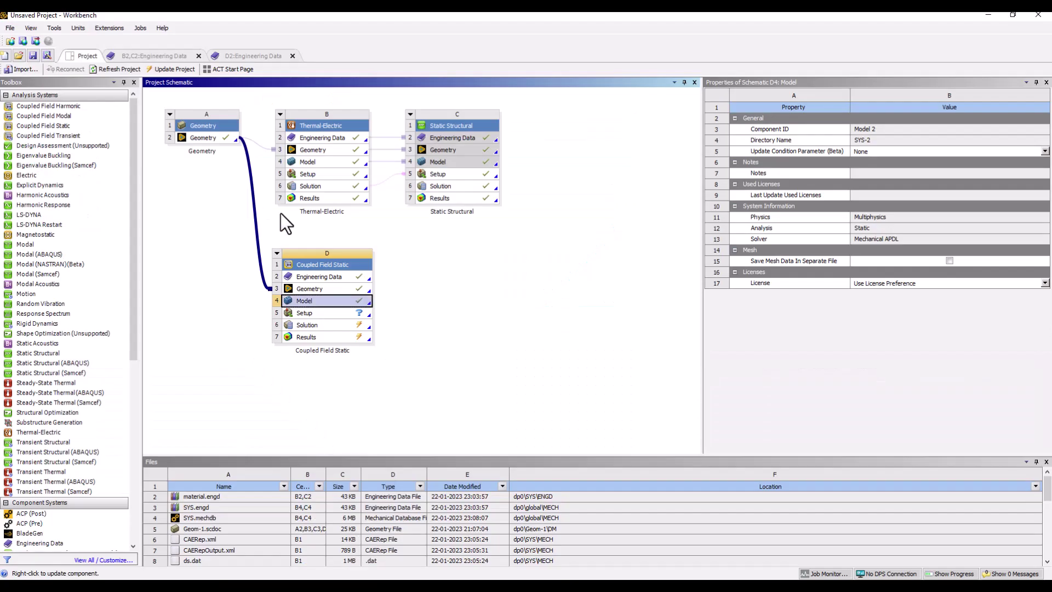
pyautogui.doubleClick(327, 277)
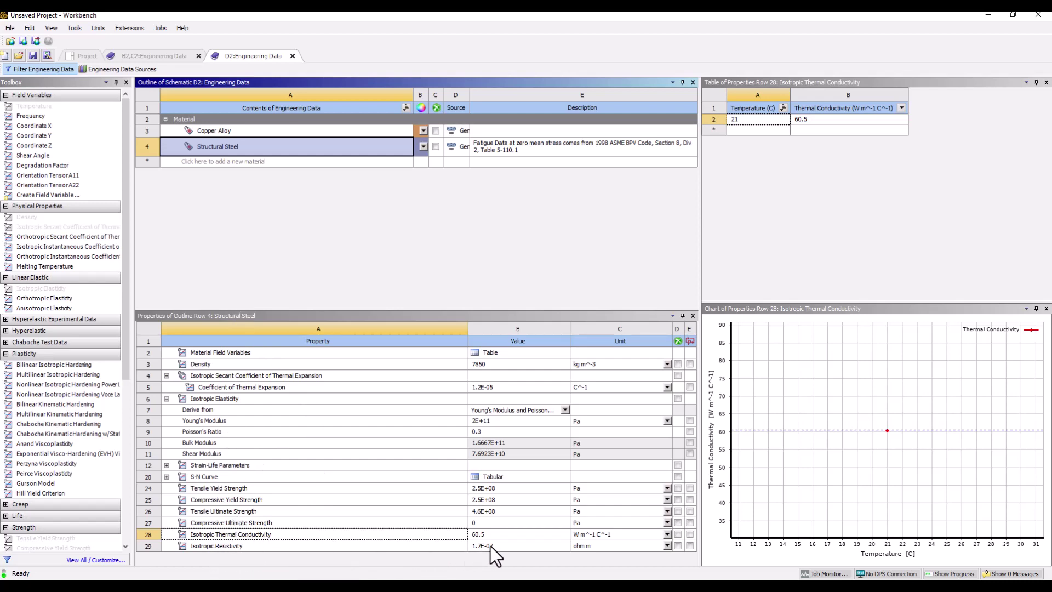
pyautogui.click(216, 132)
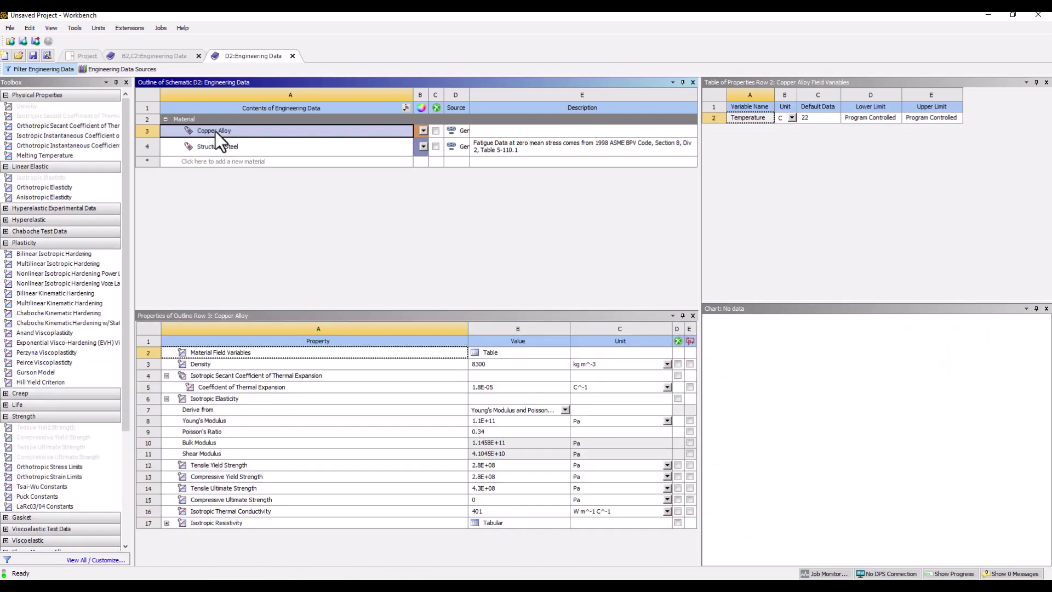
pyautogui.click(166, 523)
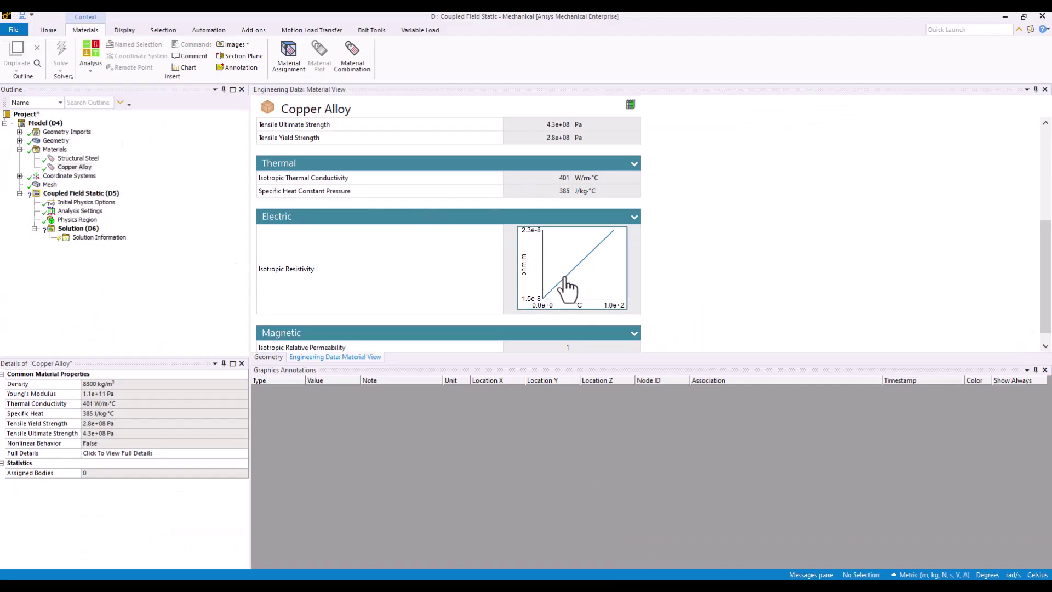
# Insert a Voltage load of 0.1 V on one end face of the wire in the Coupled Field Static analysis
pyautogui.click(76, 221)
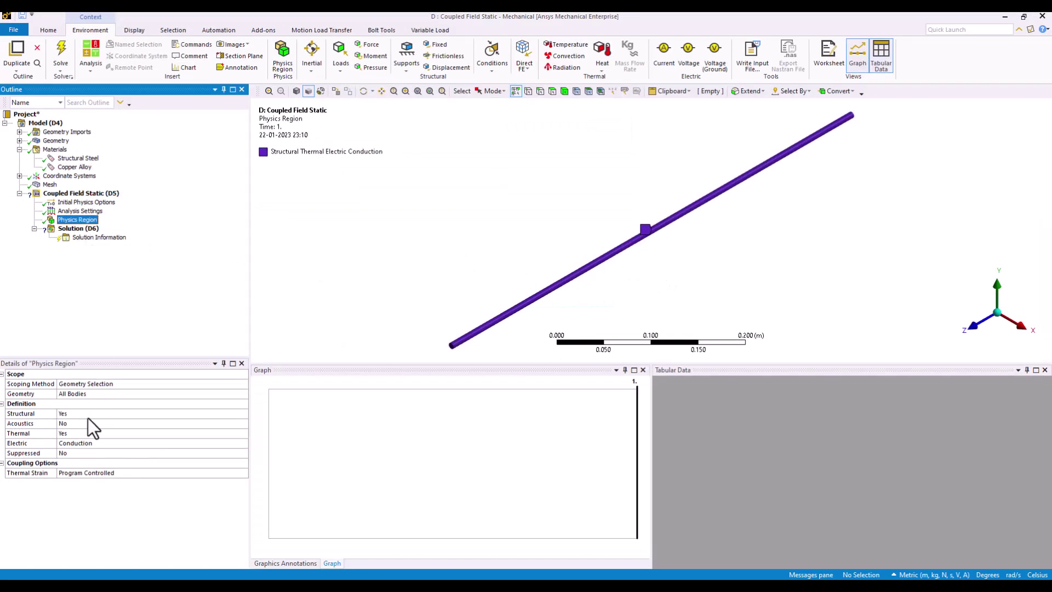
pyautogui.click(94, 195)
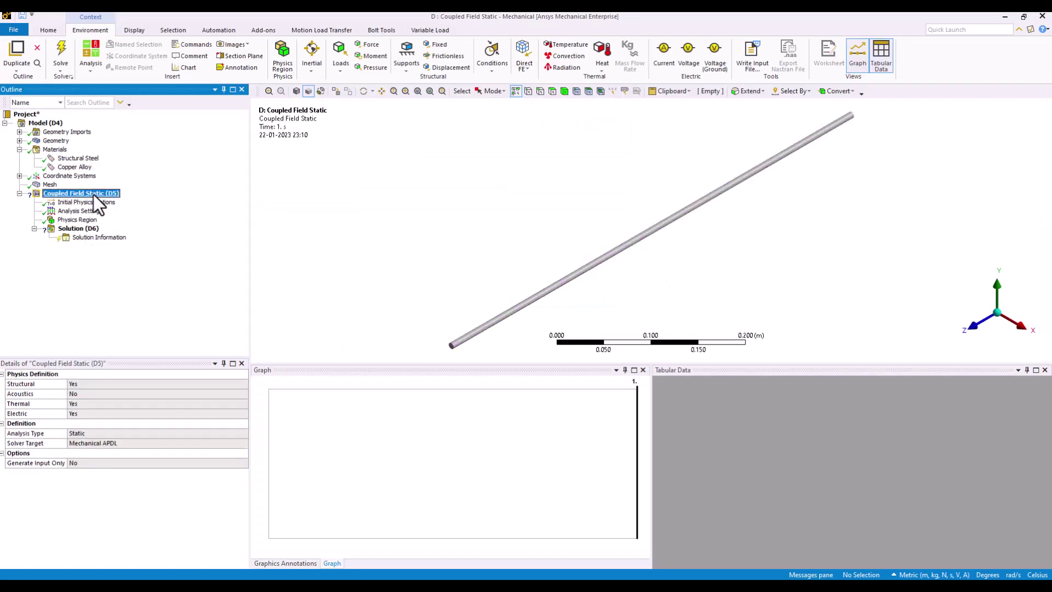
pyautogui.rightClick(94, 195)
pyautogui.moveTo(182, 203)
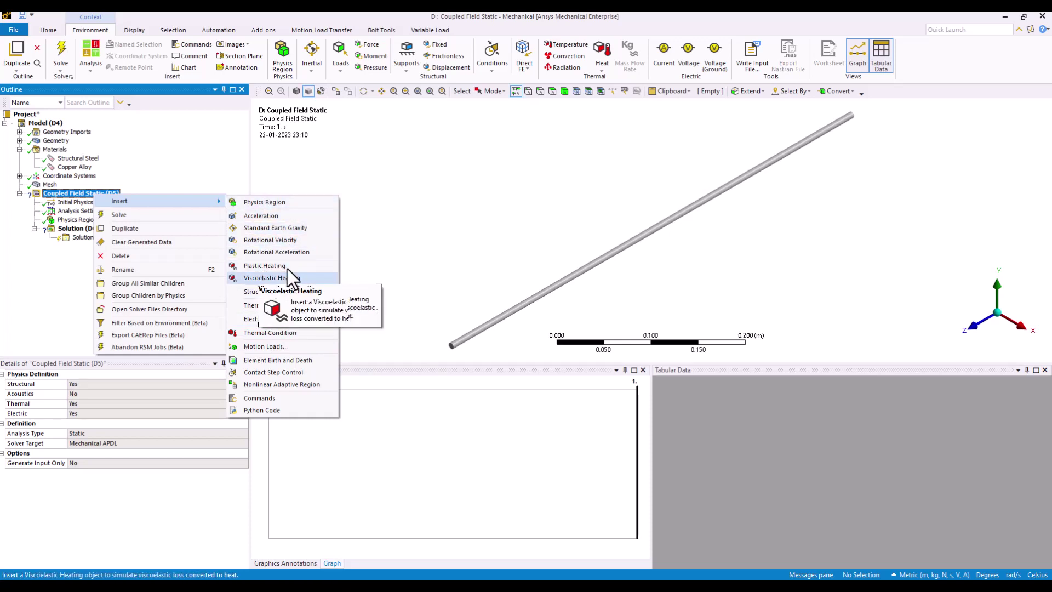
pyautogui.moveTo(289, 321)
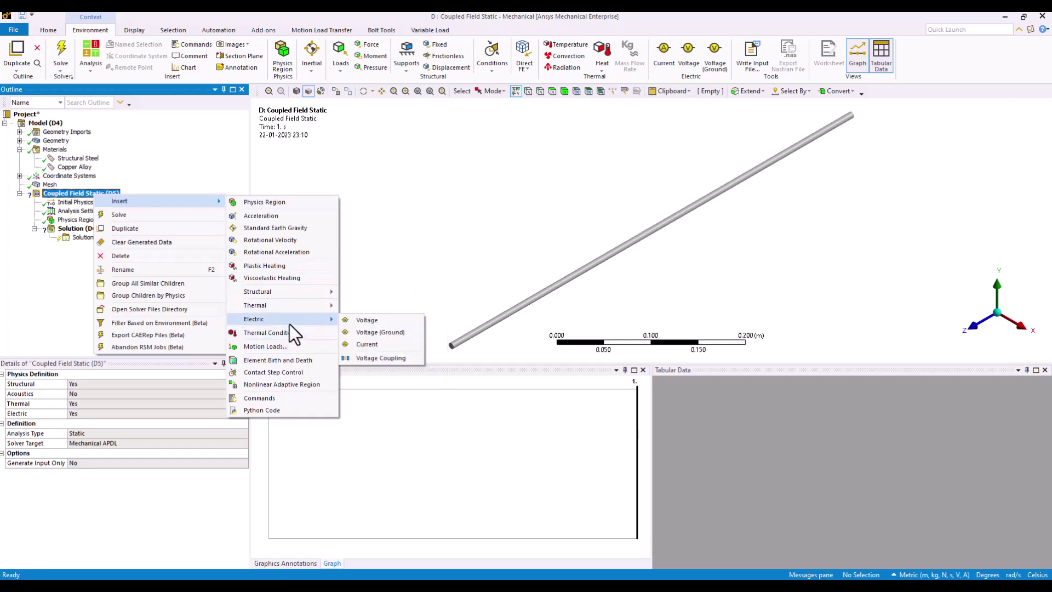
pyautogui.click(379, 319)
pyautogui.moveTo(383, 318); pyautogui.dragTo(472, 290, button='middle')
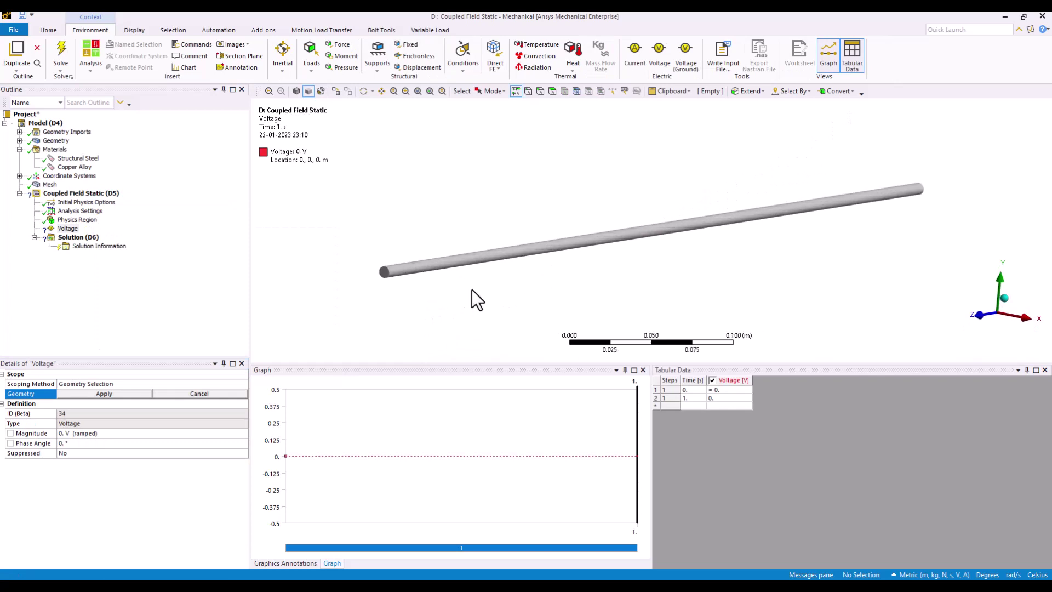
pyautogui.click(384, 272)
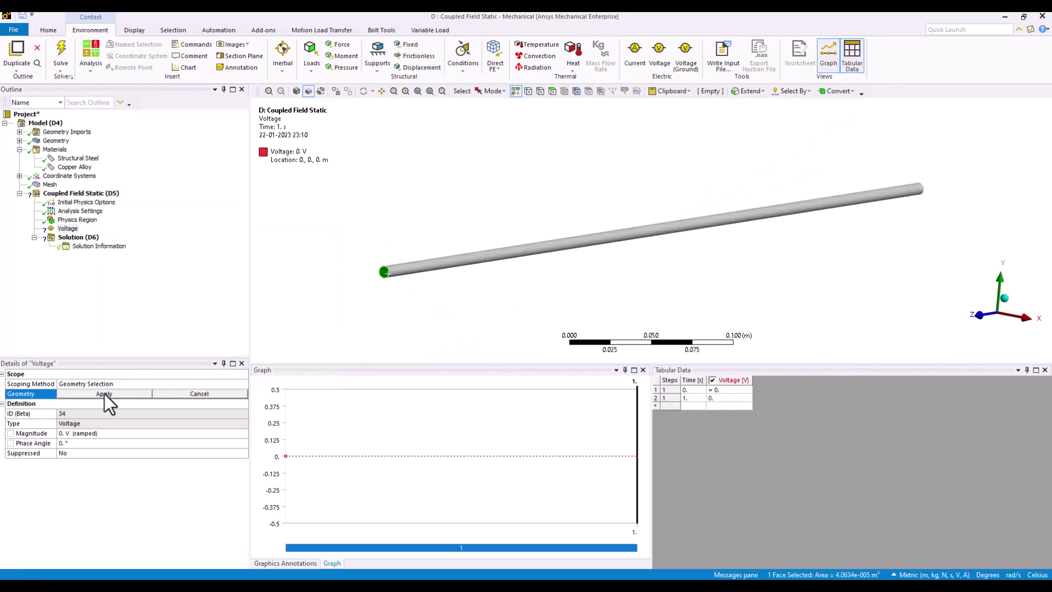
pyautogui.click(112, 394)
pyautogui.click(73, 434)
pyautogui.write('0.1')
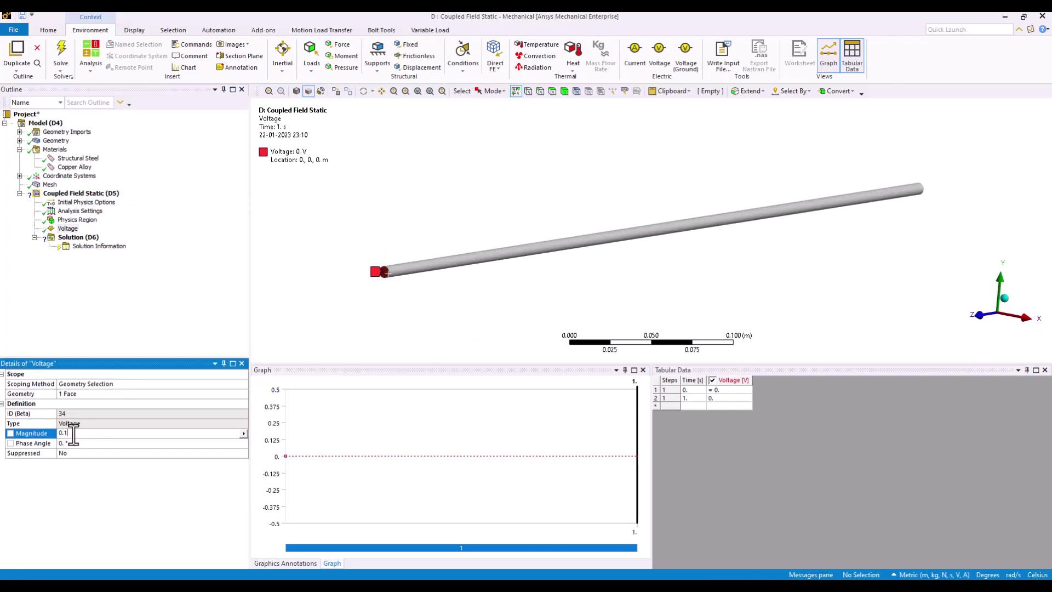
pyautogui.click(452, 278)
# Insert a second Voltage load at 0 V on the wire's opposite end face
pyautogui.moveTo(647, 262)
pyautogui.mouseDown(button='middle')
pyautogui.moveTo(681, 265)
pyautogui.moveTo(521, 258)
pyautogui.moveTo(850, 200)
pyautogui.mouseUp(button='middle')
pyautogui.click(861, 209)
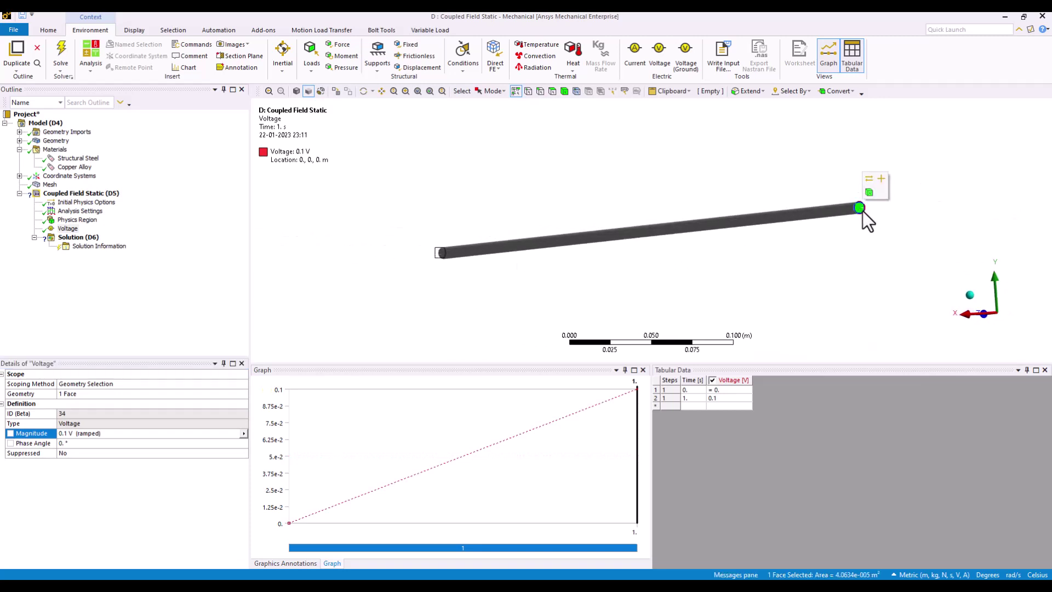
pyautogui.rightClick(860, 208)
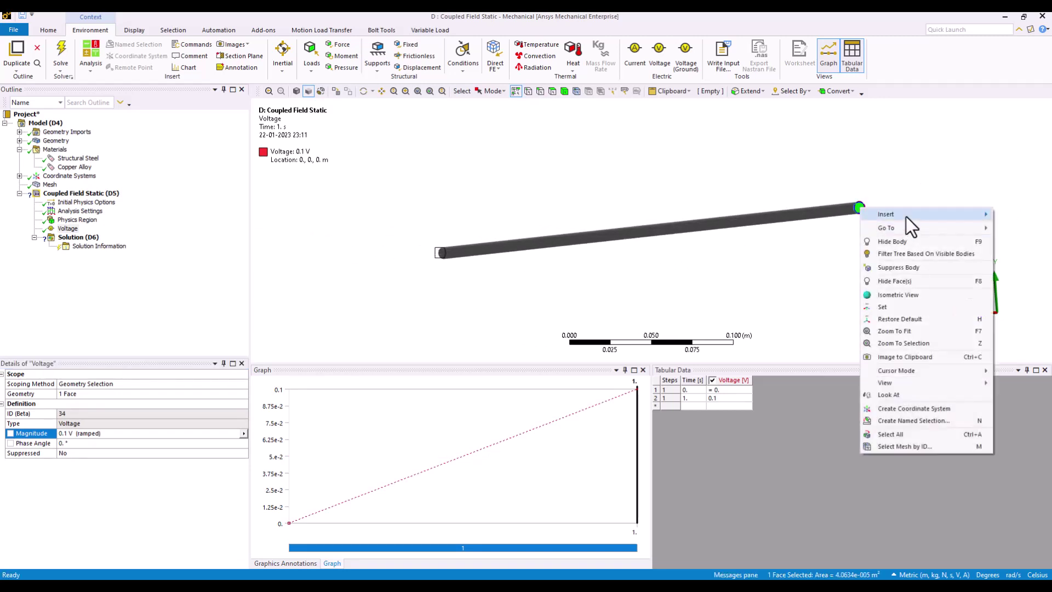
pyautogui.moveTo(906, 216)
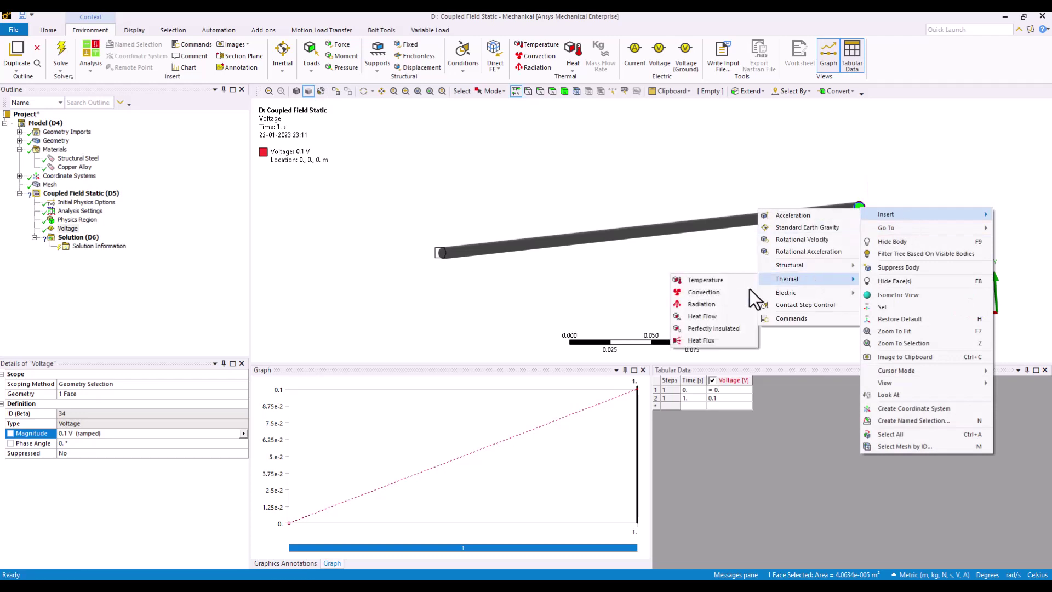
pyautogui.moveTo(790, 269)
pyautogui.moveTo(789, 293)
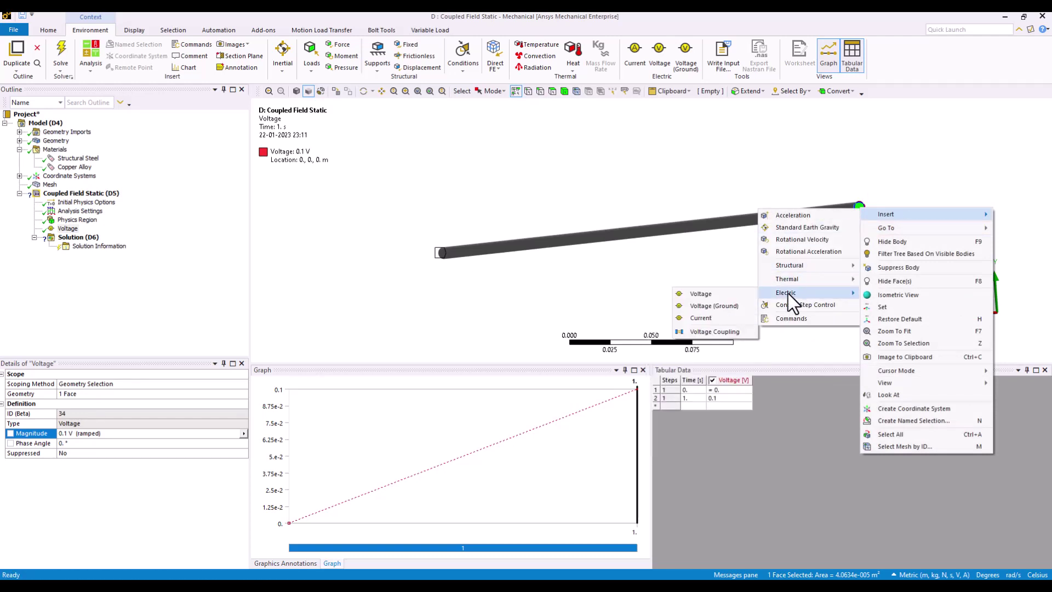
pyautogui.click(707, 295)
pyautogui.moveTo(301, 305); pyautogui.dragTo(241, 354, button='middle')
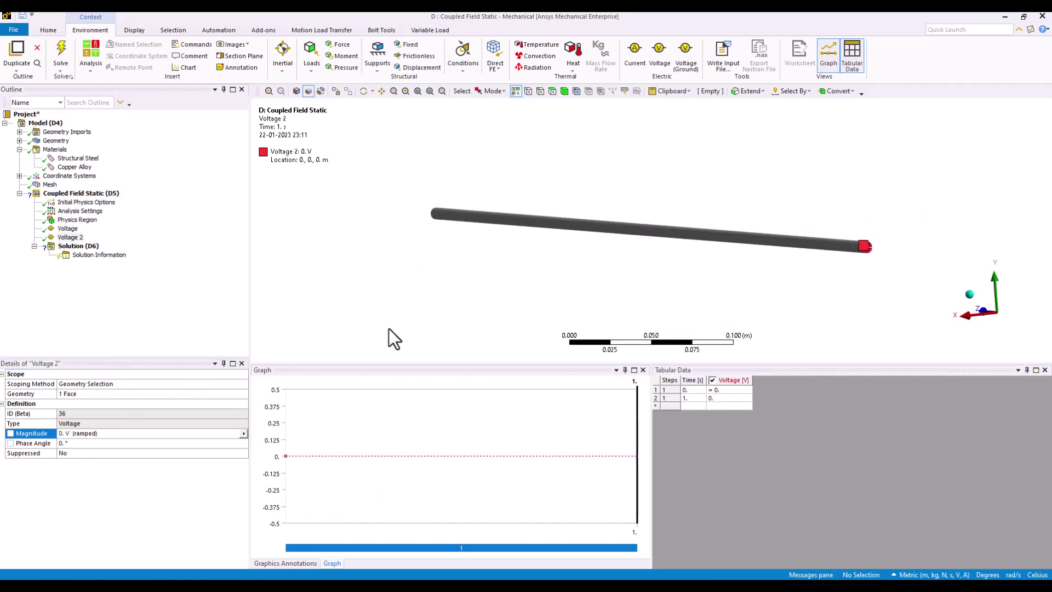
# Insert a Convection load on the wire's cylindrical surface with a film coefficient of 1 W/m²·°C
pyautogui.moveTo(544, 268); pyautogui.dragTo(724, 278, button='middle')
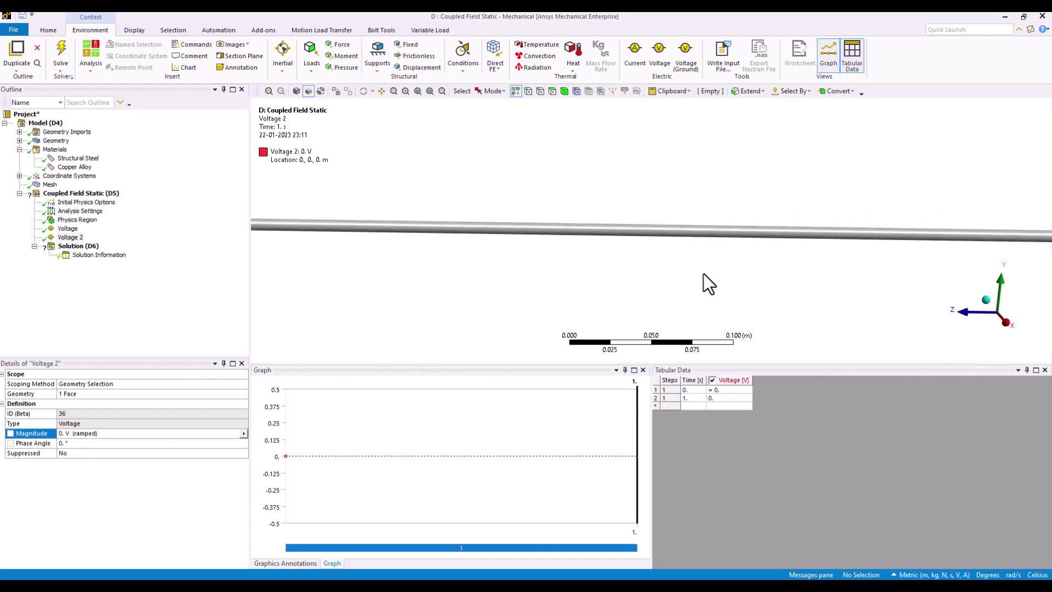
pyautogui.rightClick(113, 194)
pyautogui.moveTo(219, 199)
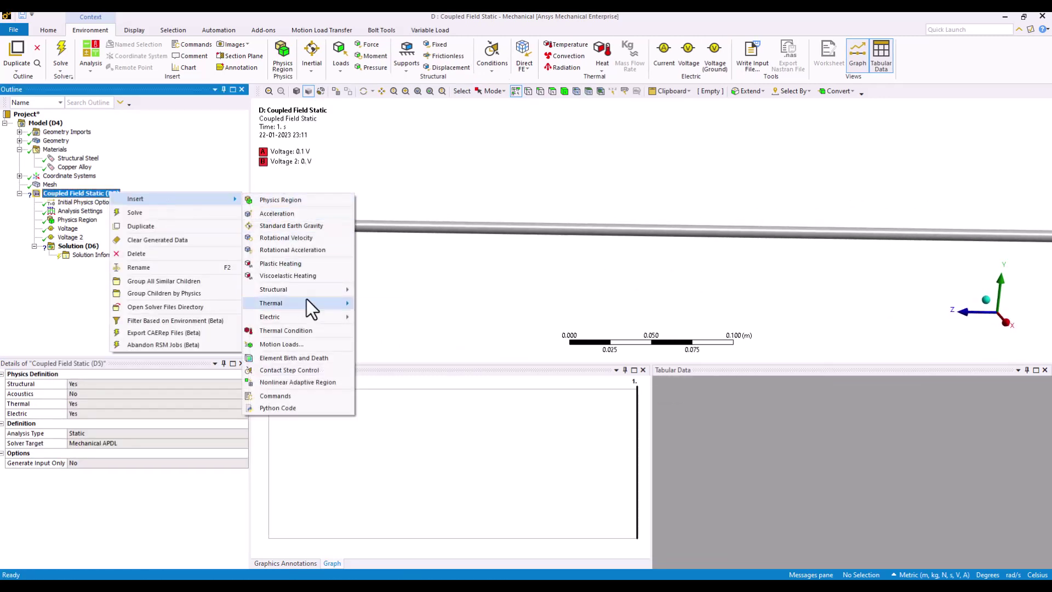
pyautogui.moveTo(306, 302)
pyautogui.click(389, 318)
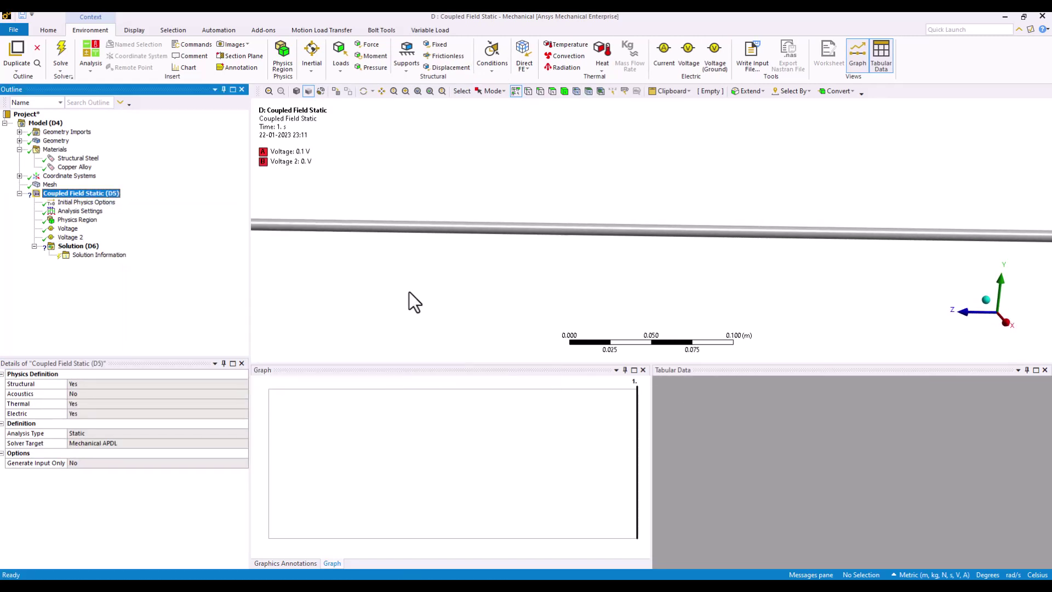
pyautogui.click(484, 229)
pyautogui.click(121, 394)
pyautogui.click(104, 433)
pyautogui.write('1')
pyautogui.press('Return')
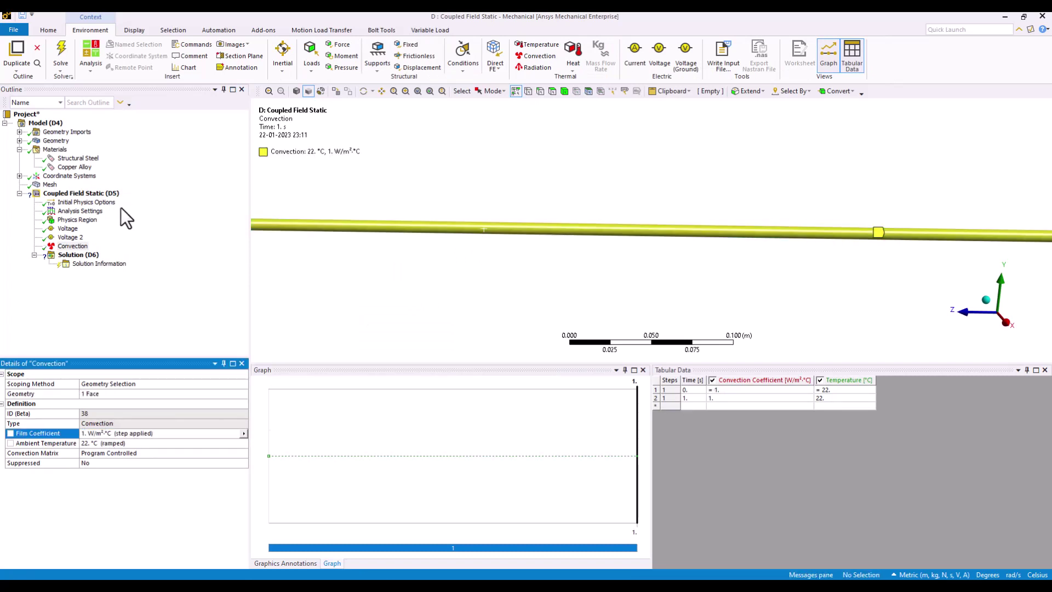
# Insert a structural Fixed Support on both end faces of the wire
pyautogui.rightClick(104, 195)
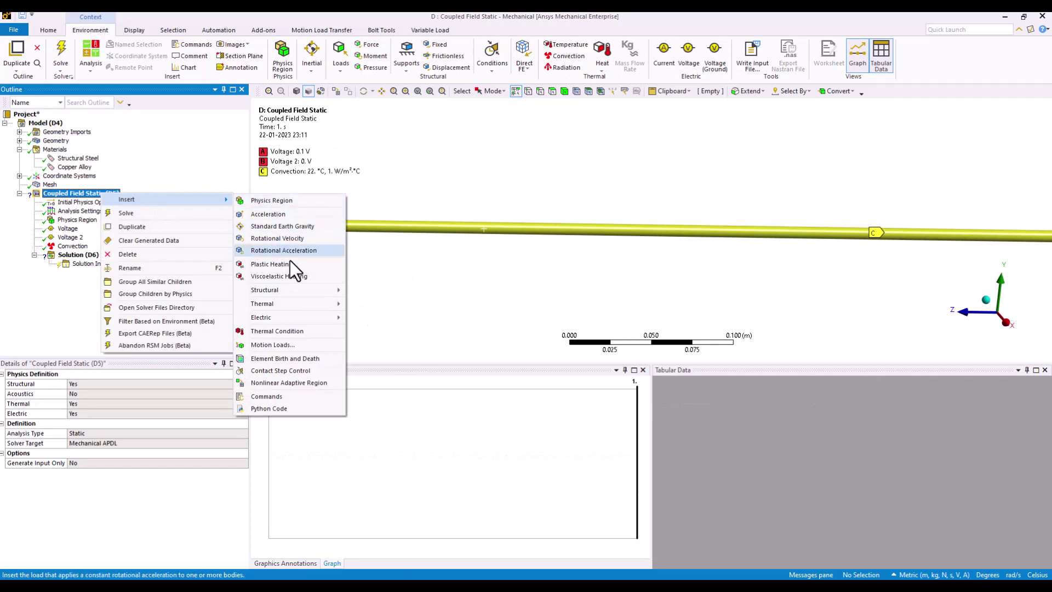
pyautogui.moveTo(293, 293)
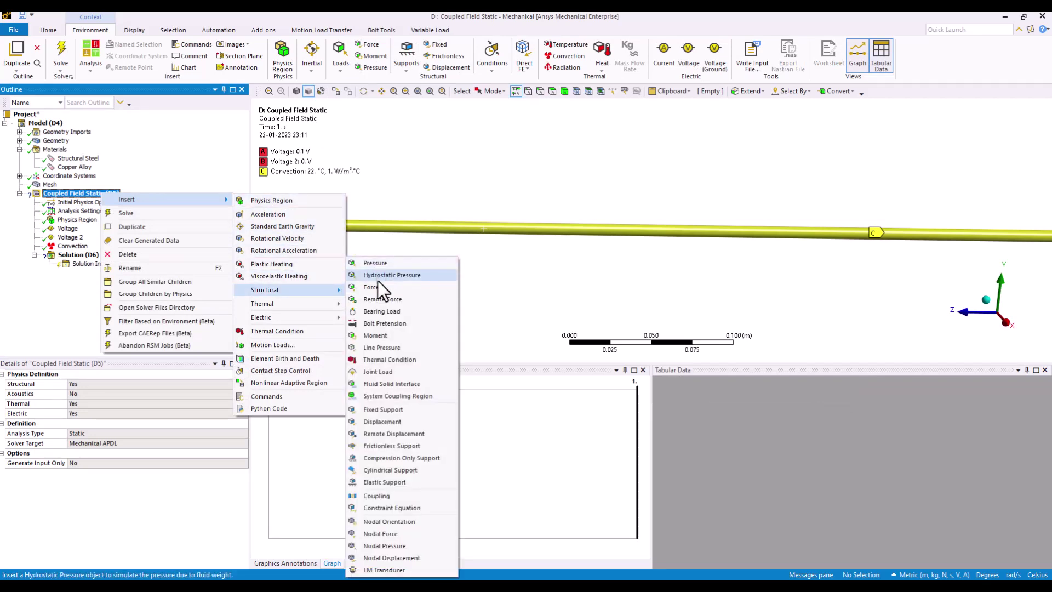
pyautogui.click(392, 410)
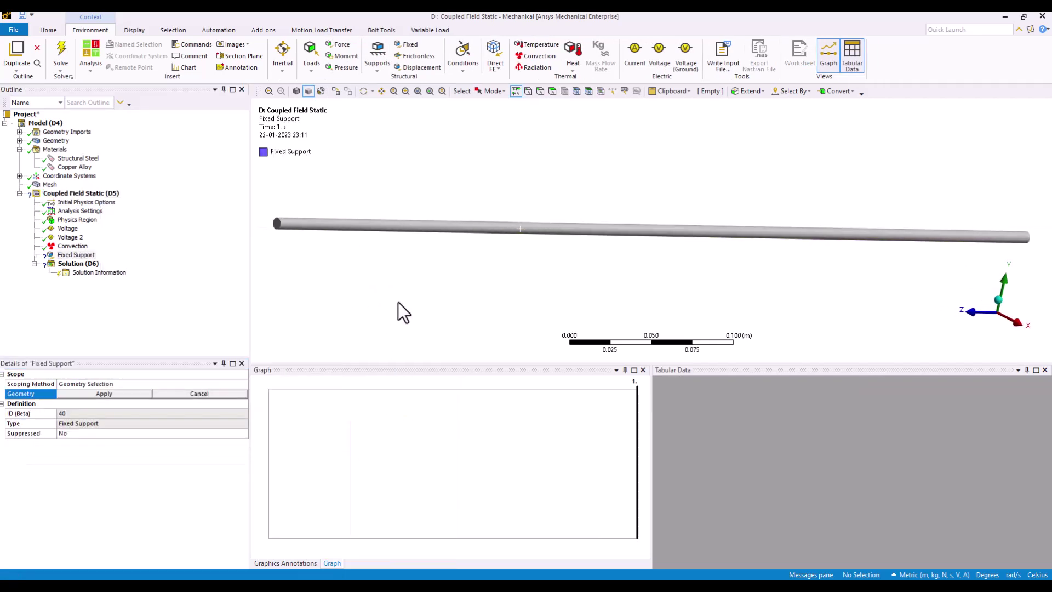
pyautogui.click(361, 232)
pyautogui.moveTo(636, 288); pyautogui.dragTo(748, 272, button='middle')
pyautogui.keyDown('ctrl'); pyautogui.click(961, 234); pyautogui.keyUp('ctrl')
pyautogui.click(105, 394)
pyautogui.moveTo(445, 277); pyautogui.dragTo(735, 282, button='middle')
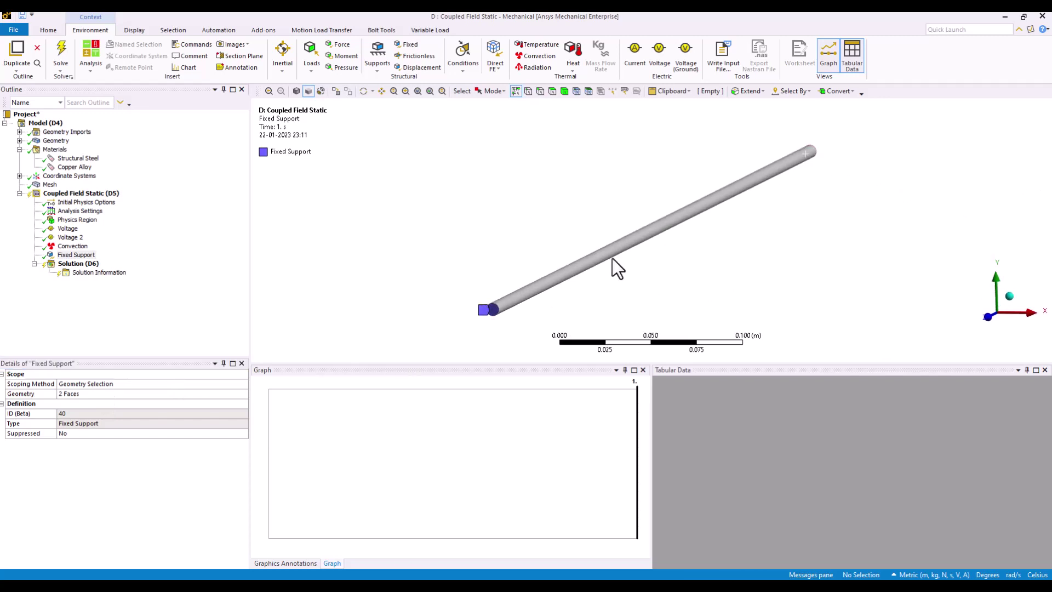
# Turn on auto time stepping in the analysis settings, with 5 initial and 5 minimum substeps
pyautogui.click(74, 218)
pyautogui.click(77, 211)
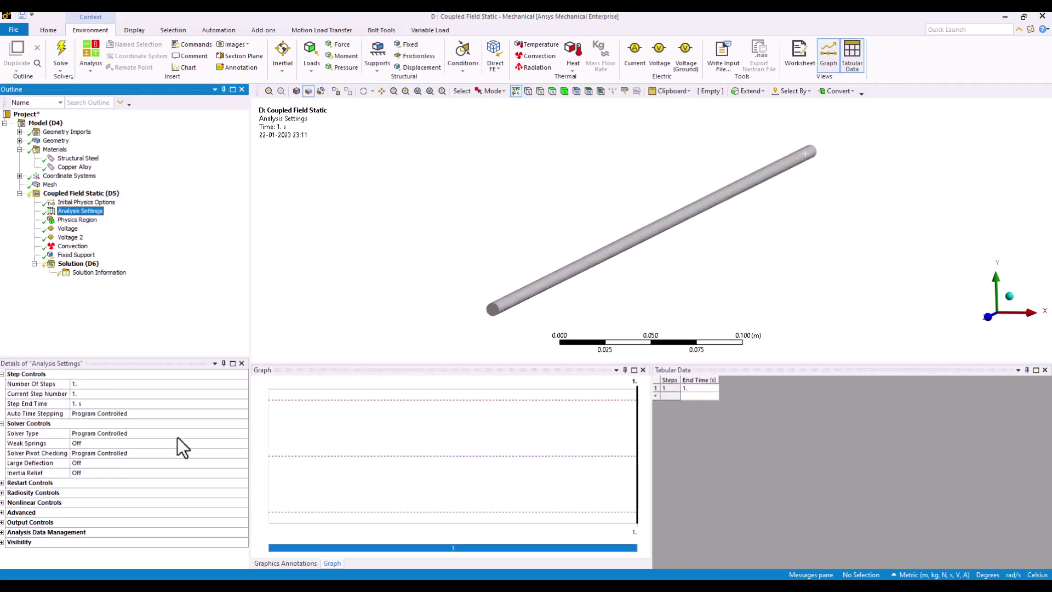
pyautogui.click(242, 414)
pyautogui.click(173, 429)
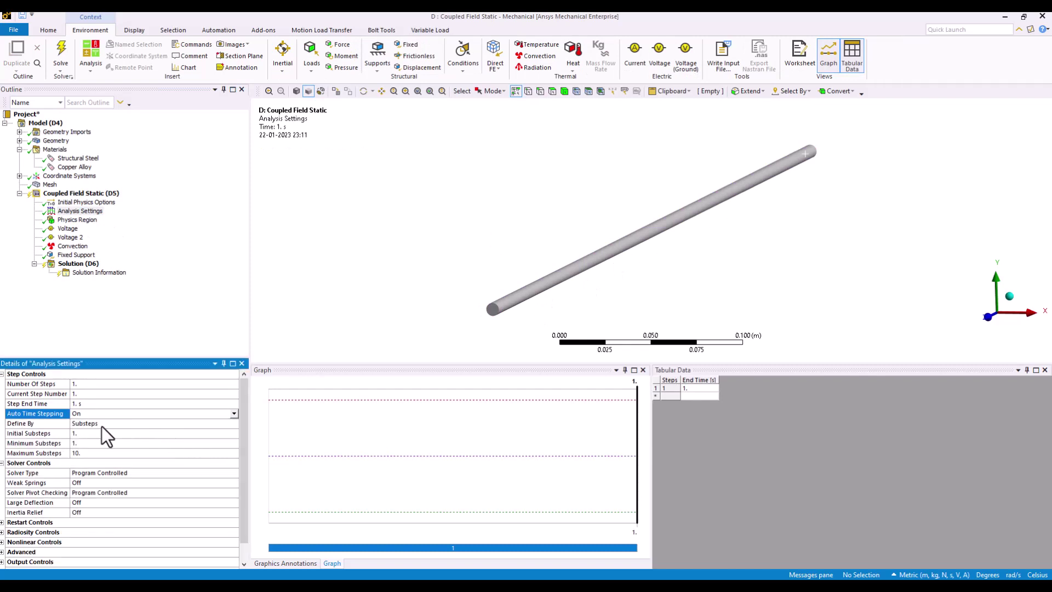
pyautogui.click(89, 434)
pyautogui.write('5')
pyautogui.click(81, 443)
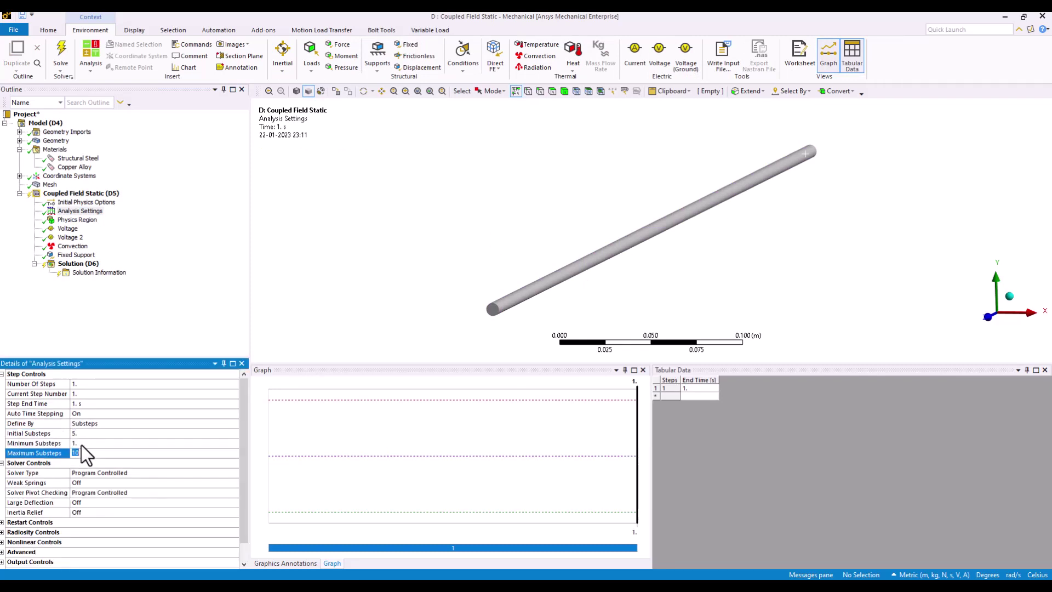
pyautogui.write('5')
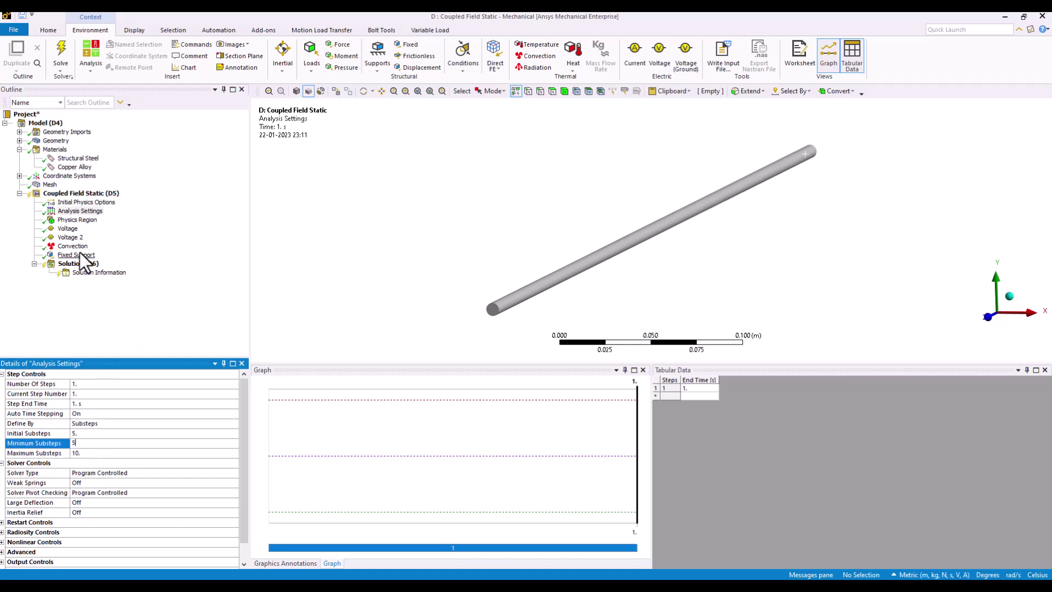
# Solve the Coupled Field Static analysis
pyautogui.click(76, 192)
pyautogui.rightClick(76, 192)
pyautogui.click(110, 212)
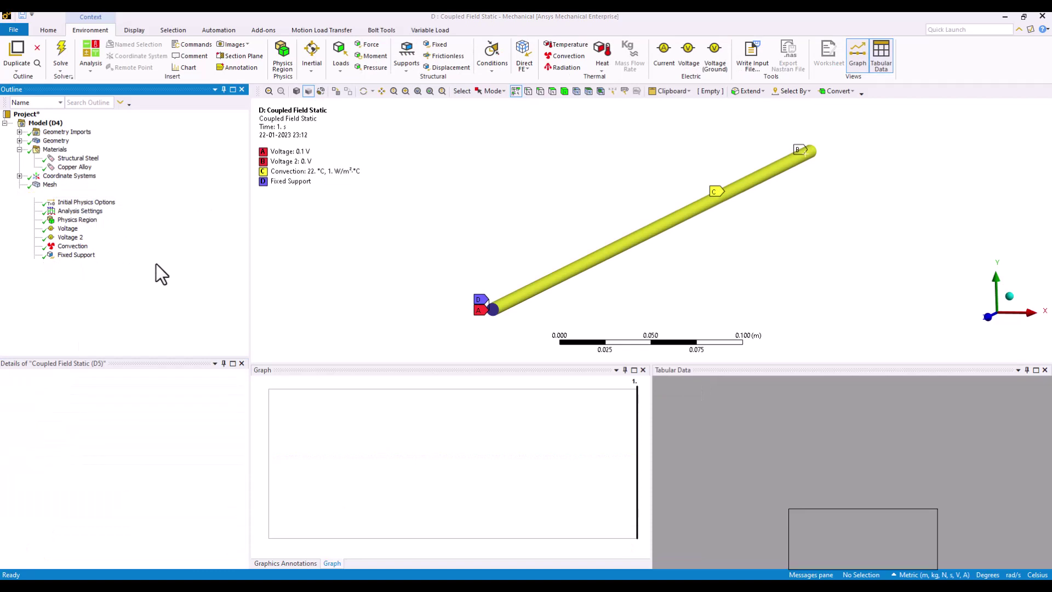
pyautogui.click(84, 264)
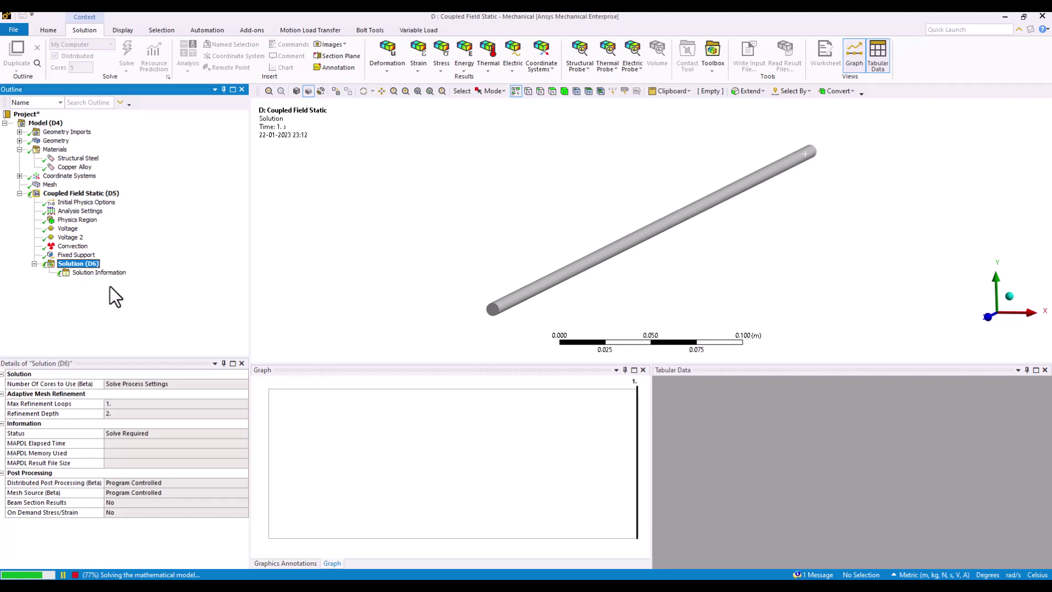
# Add and evaluate an Electric Voltage result, and display its deformation at 1.0 (True Scale)
pyautogui.rightClick(90, 265)
pyautogui.moveTo(143, 275)
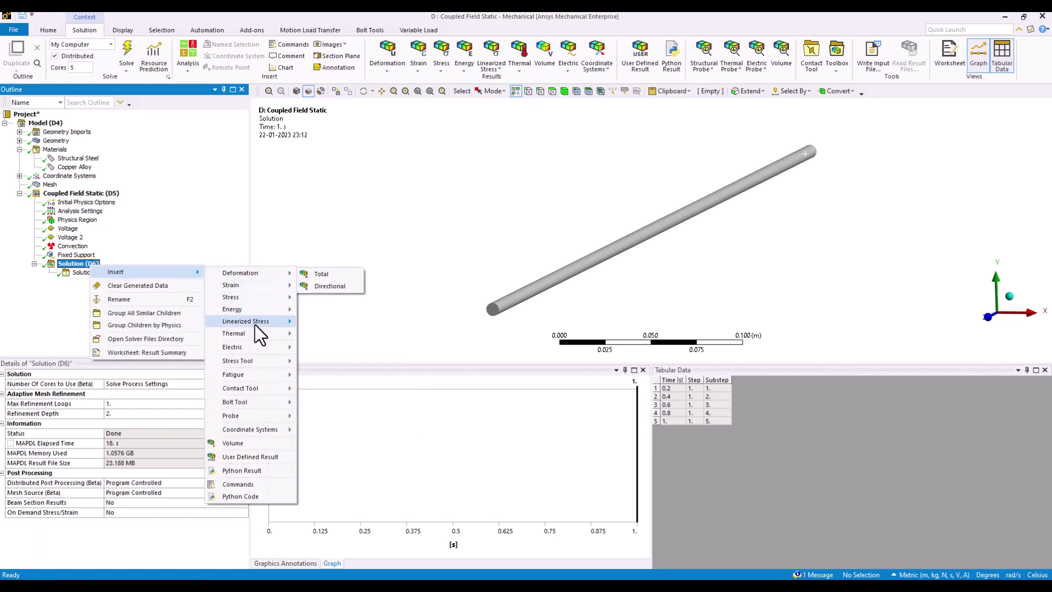
pyautogui.moveTo(251, 349)
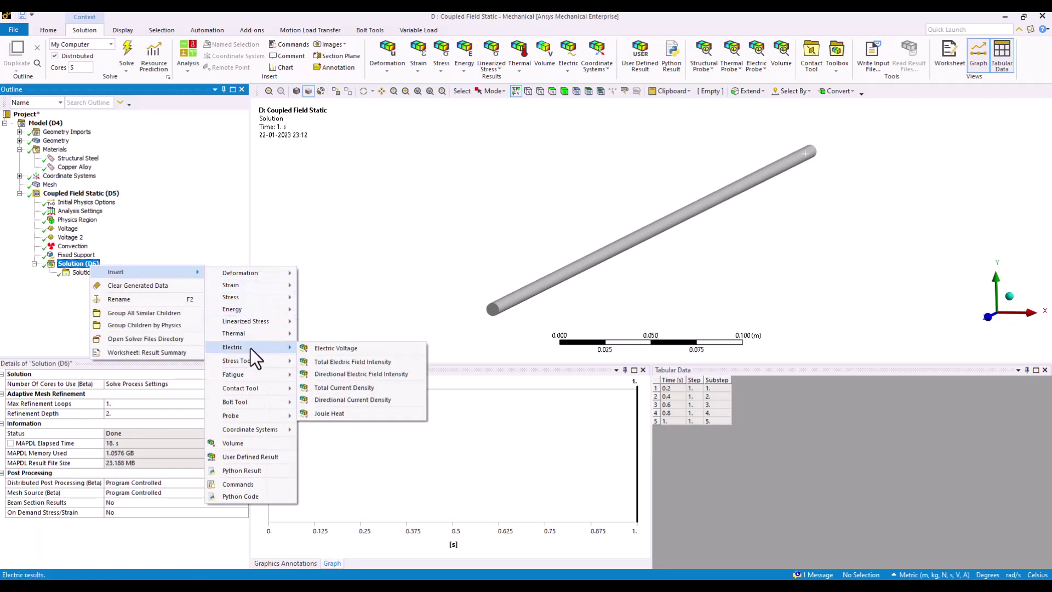
pyautogui.click(352, 347)
pyautogui.rightClick(92, 281)
pyautogui.click(129, 300)
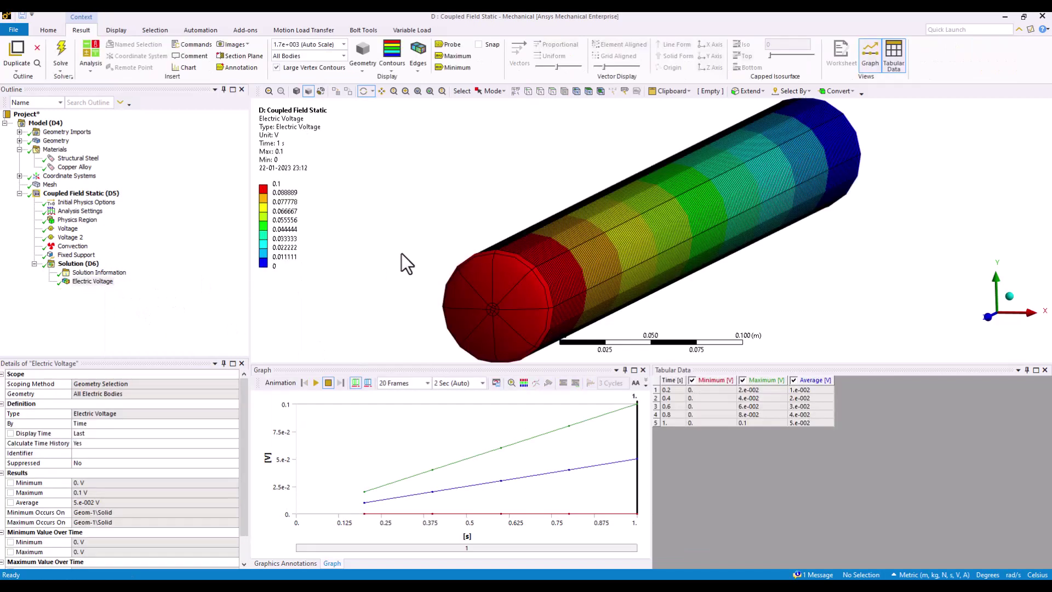
pyautogui.click(344, 44)
pyautogui.click(315, 62)
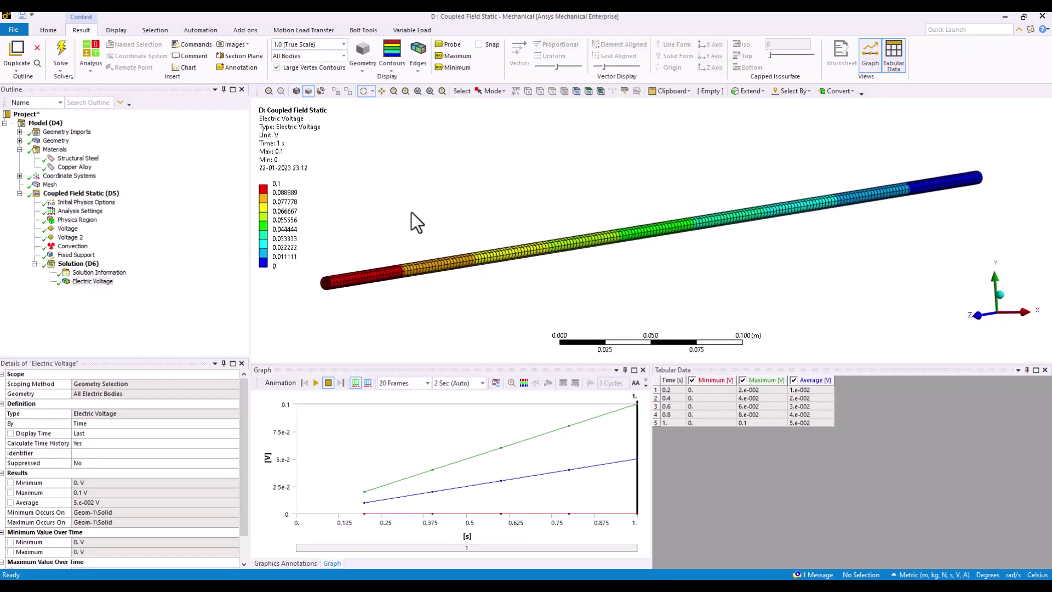
# Add a Temperature result to the coupled field solution and evaluate it
pyautogui.rightClick(70, 265)
pyautogui.moveTo(129, 273)
pyautogui.moveTo(257, 332)
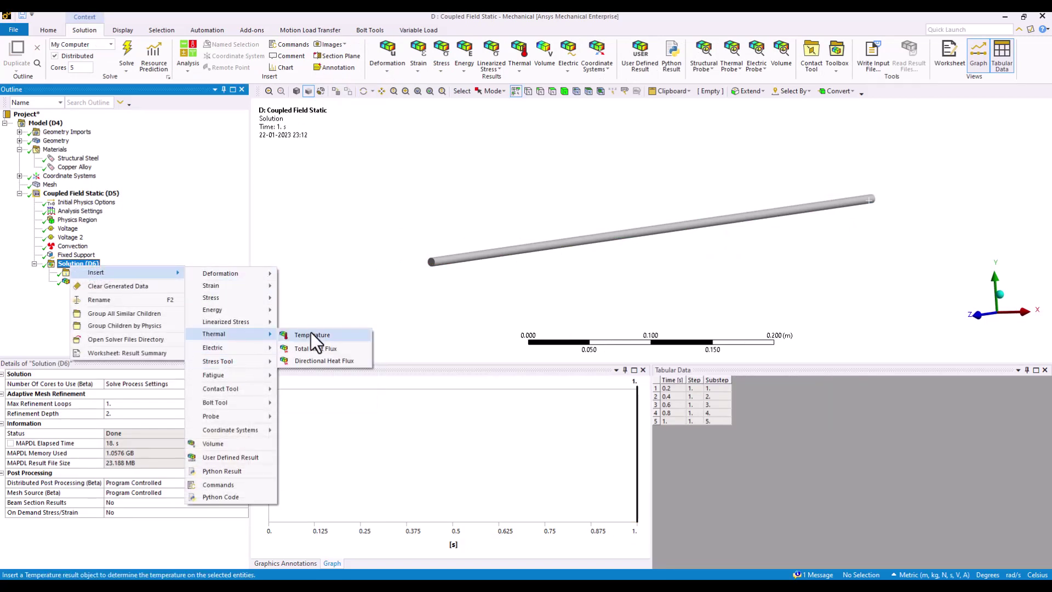
pyautogui.click(310, 332)
pyautogui.rightClick(94, 291)
pyautogui.click(131, 321)
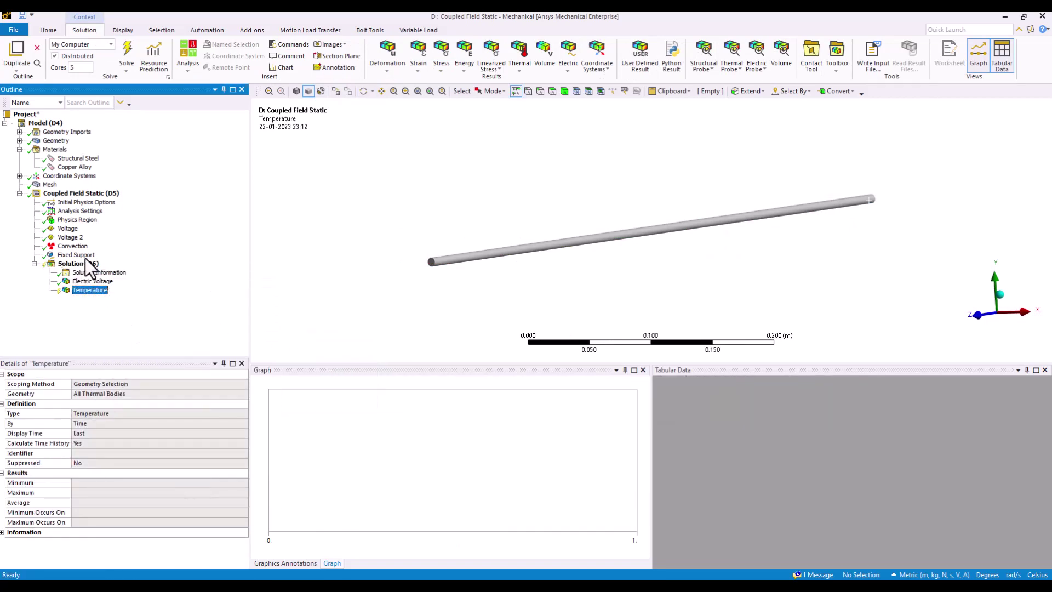
# Add a Total Deformation result to the coupled field solution and evaluate it
pyautogui.click(83, 265)
pyautogui.rightClick(83, 265)
pyautogui.moveTo(230, 272)
pyautogui.moveTo(274, 272)
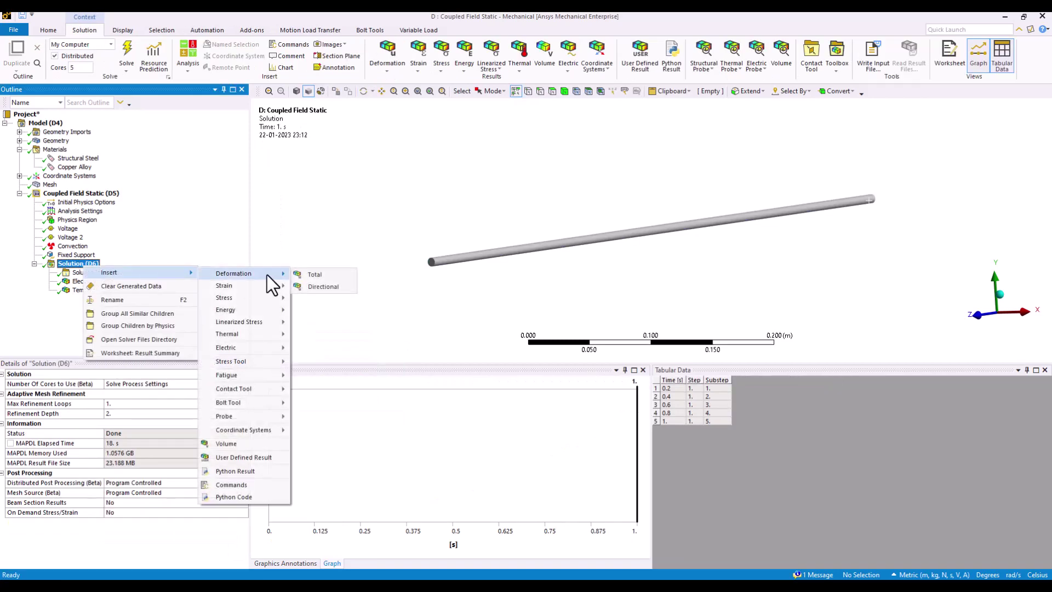
pyautogui.click(316, 272)
pyautogui.click(97, 299)
pyautogui.rightClick(97, 298)
pyautogui.click(143, 332)
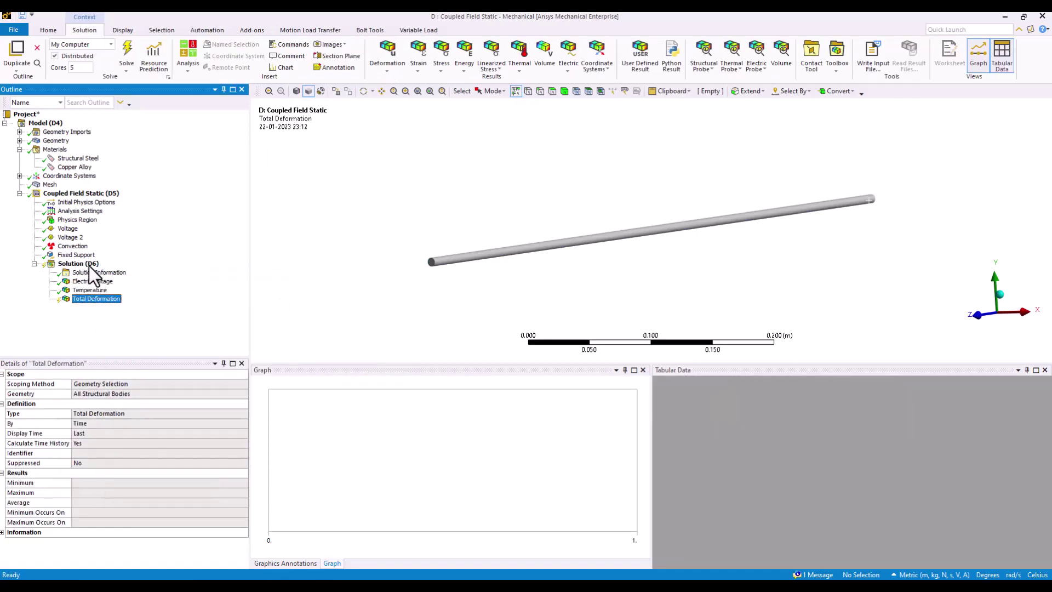
# Add an Equivalent (von-Mises) Stress result to the coupled field solution and save the project
pyautogui.rightClick(85, 266)
pyautogui.moveTo(126, 272)
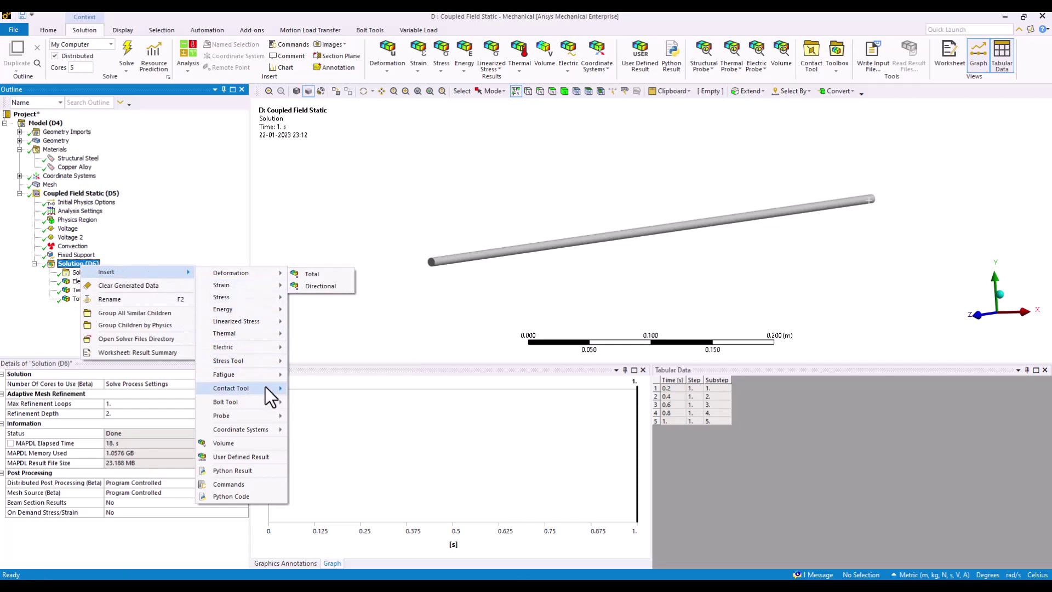
pyautogui.click(383, 296)
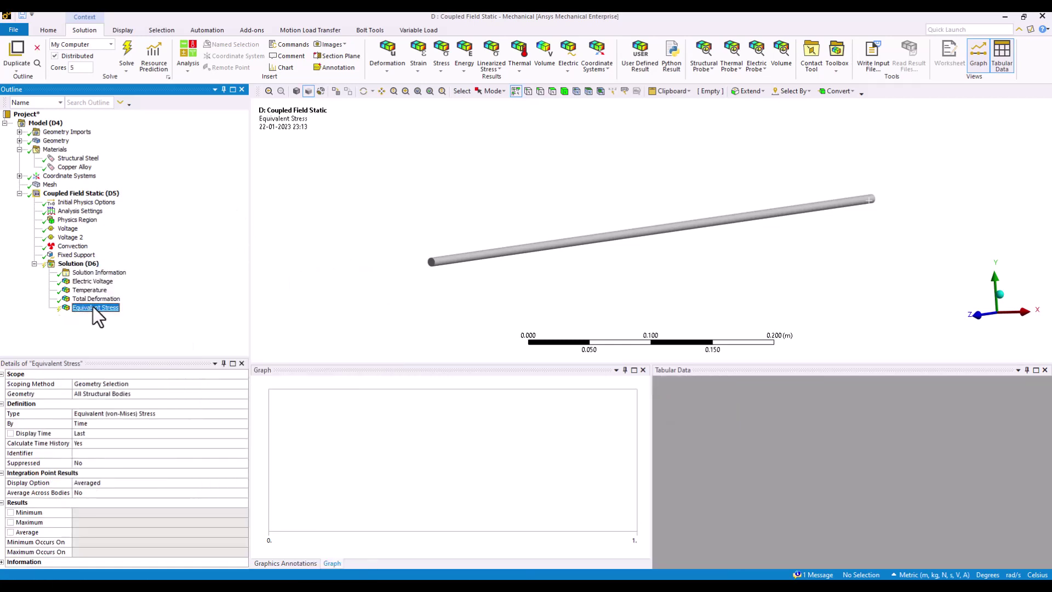
pyautogui.click(82, 265)
pyautogui.hotkey('ctrl', 's')
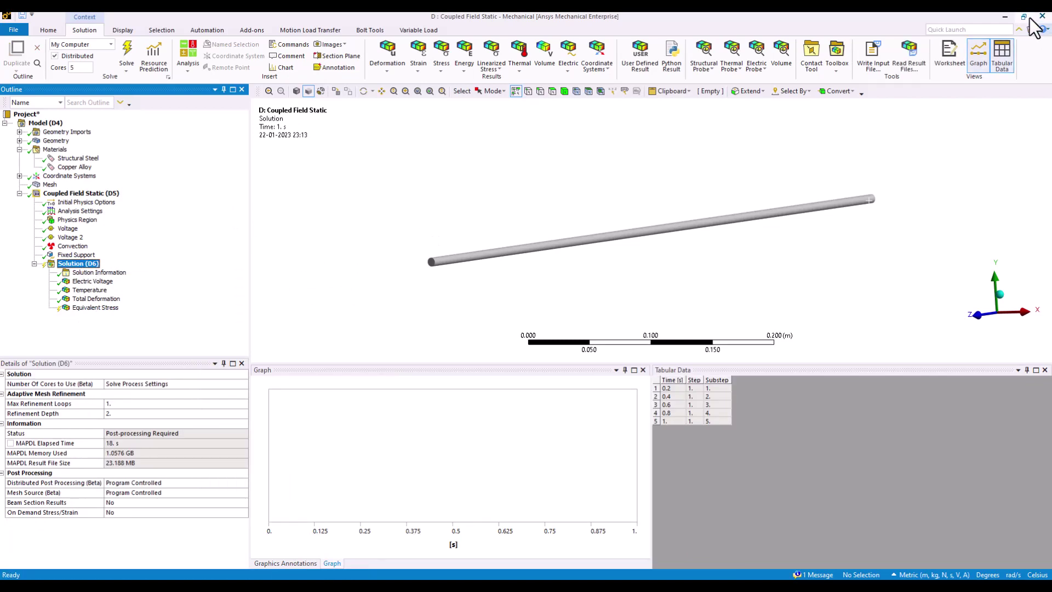